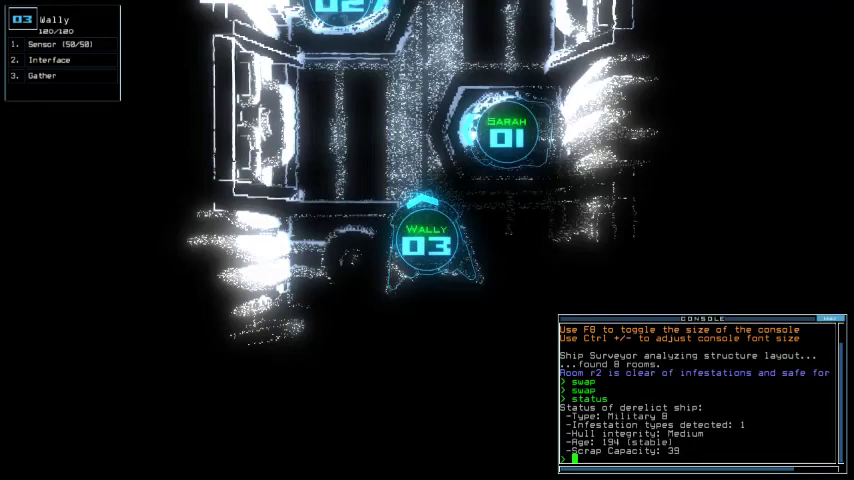
Drive drone 03 along the corridor, drop a sensor, and view the schematic map
key(Down)
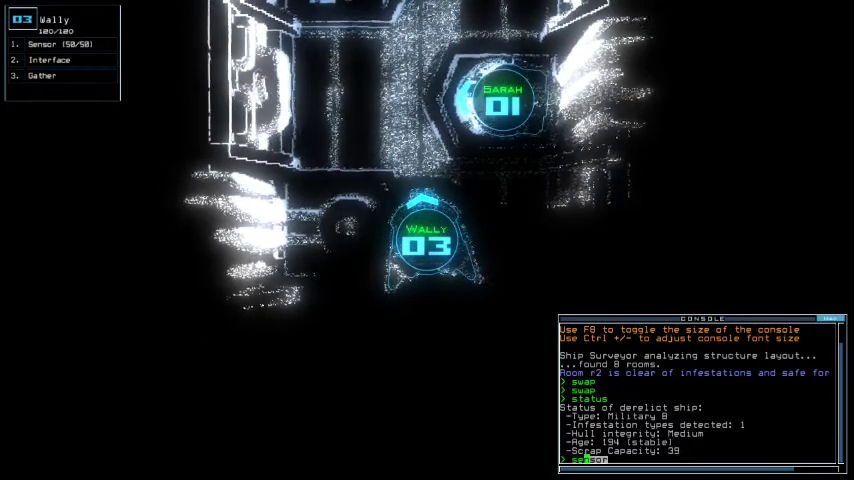
key(Return)
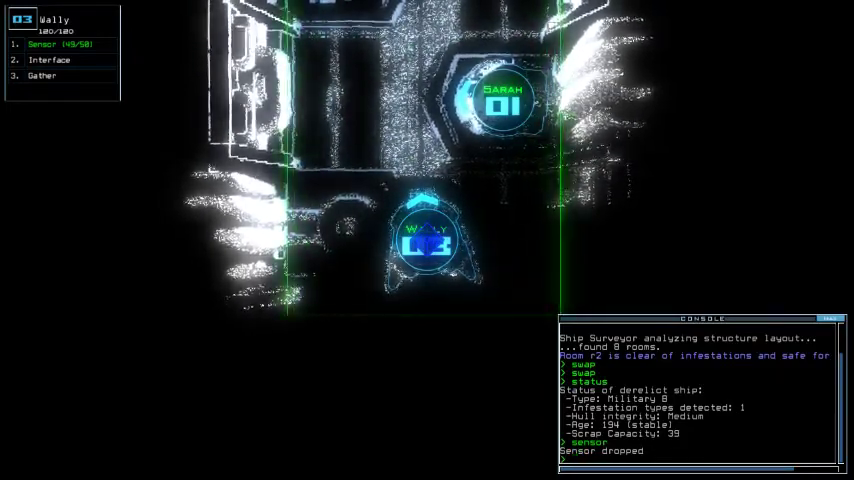
key(Escape)
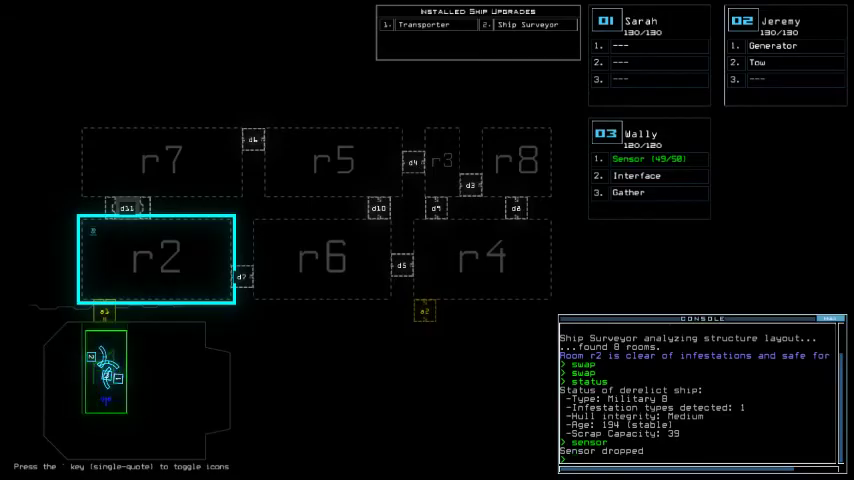
Start the mission with drones heading to room r2, and gather scrap
key(Escape)
text(go)
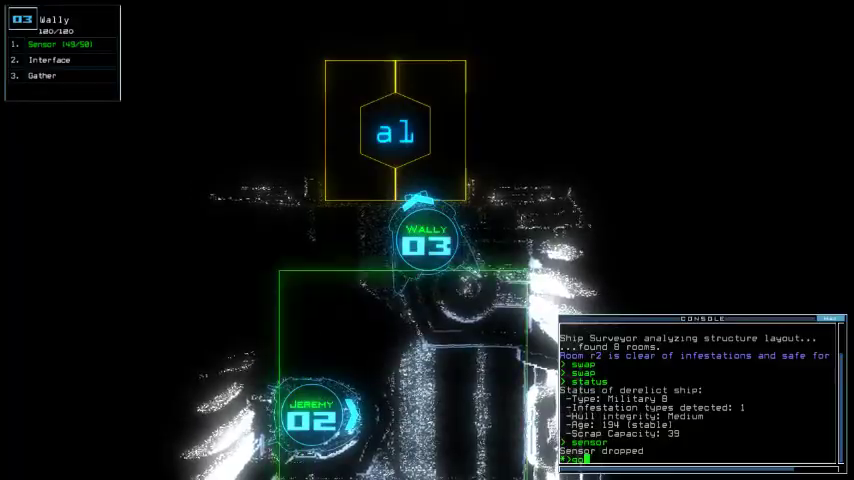
key(Return)
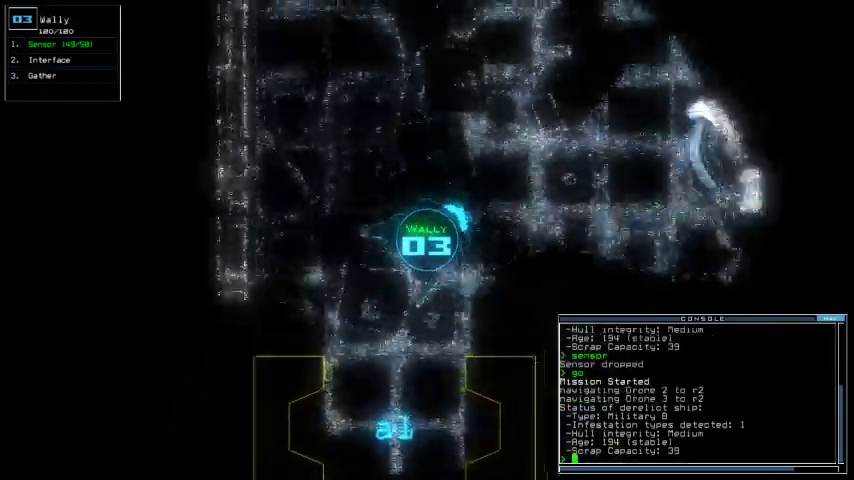
text(gather)
key(Return)
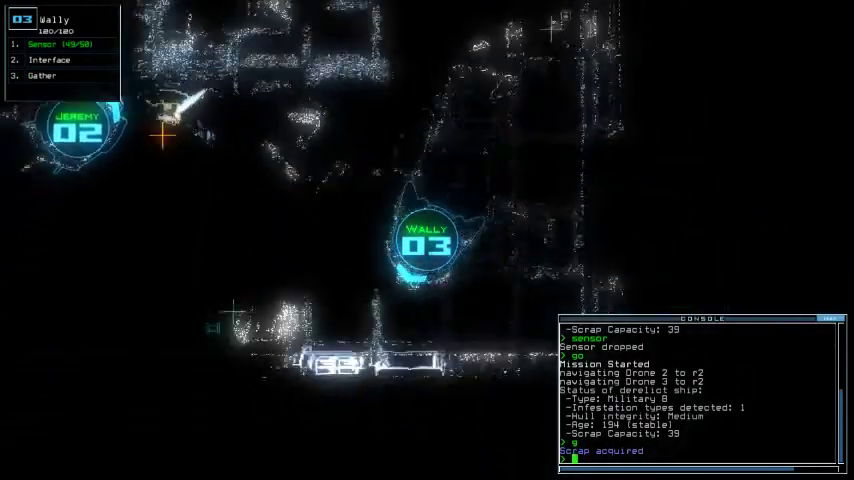
Power the generator and switch ship defenses on, then off, via drone 03's interface
key(space)
text(terface)
key(Return)
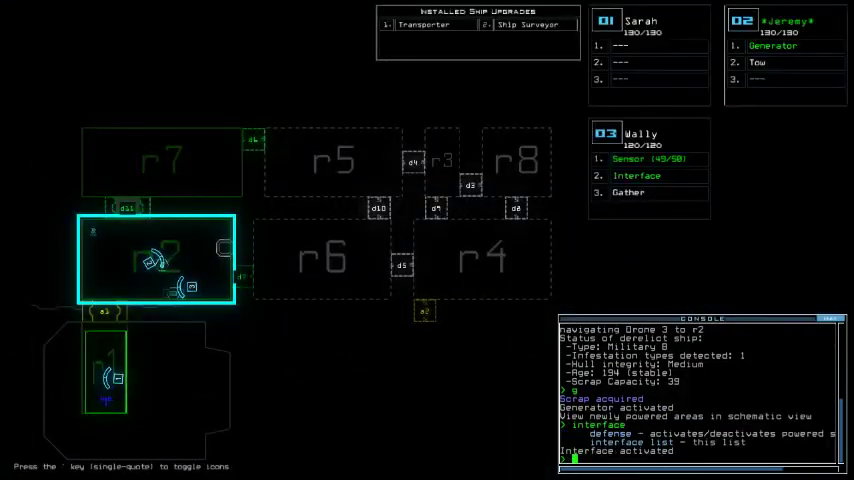
key(Return)
text(defense)
key(Return)
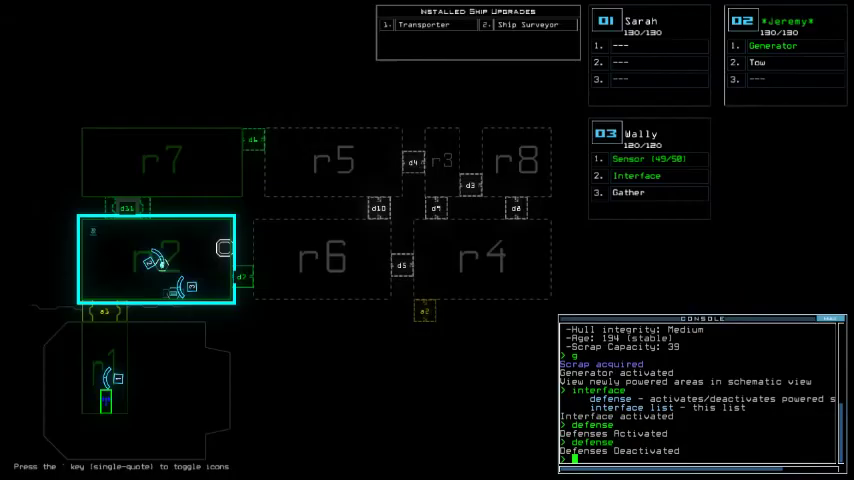
key(space)
text(interface)
key(Return)
text(sensor)
Drop two more sensors, gather scrap twice, and open door d6
key(Return)
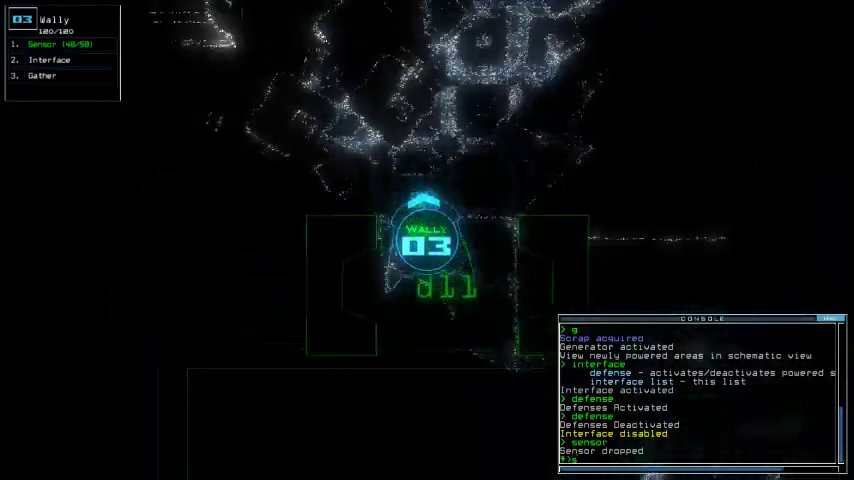
text(sensor)
key(Return)
text(g)
key(Return)
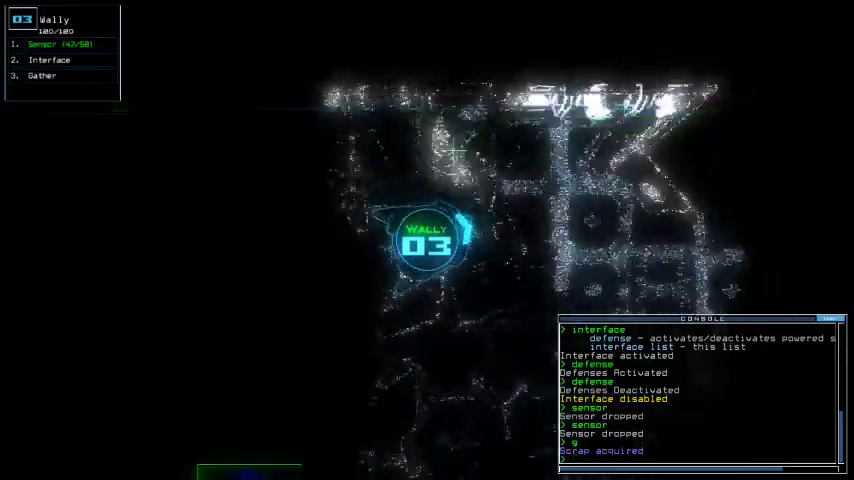
key(Return)
text(g)
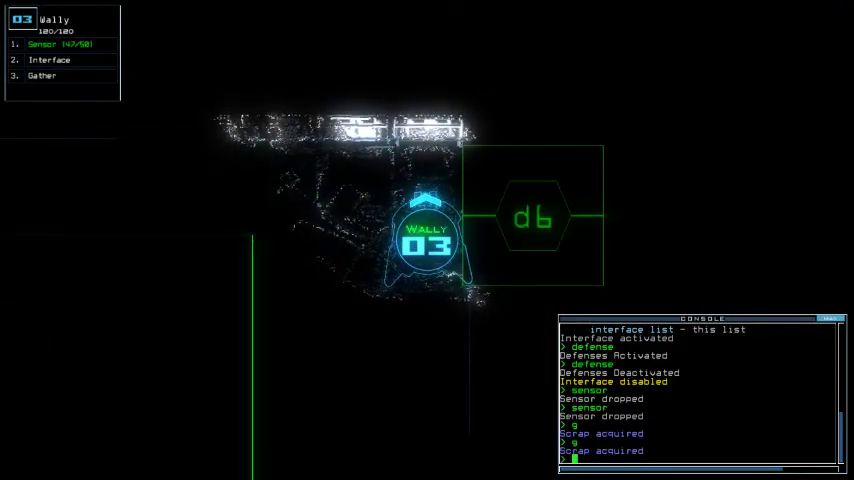
text(d)
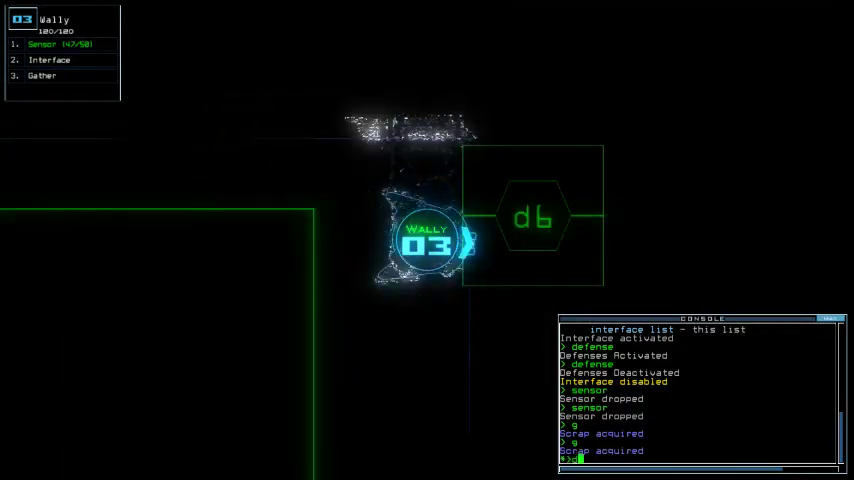
text(c)
key(Return)
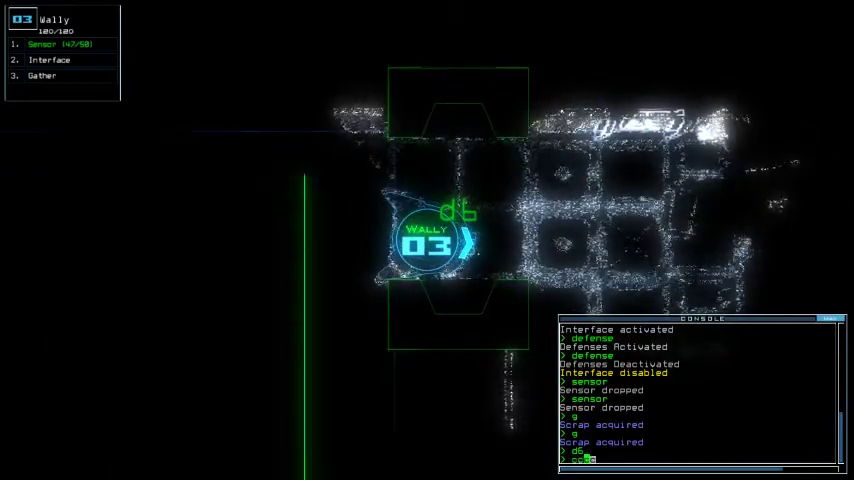
text(co)
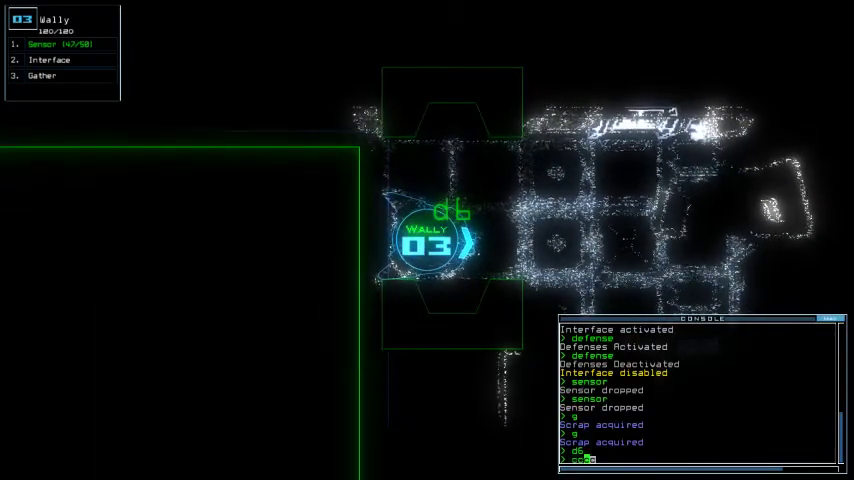
text(s)
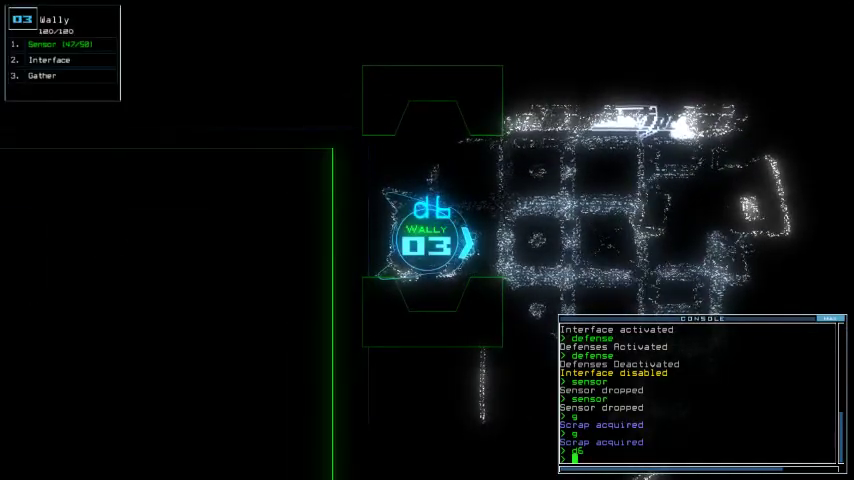
text(sensor)
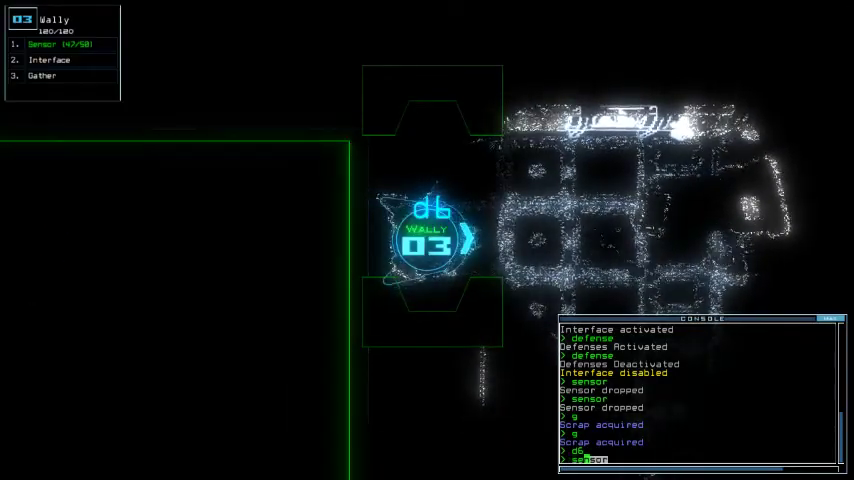
Drop a sensor near door d6 and gather scrap again
key(Return)
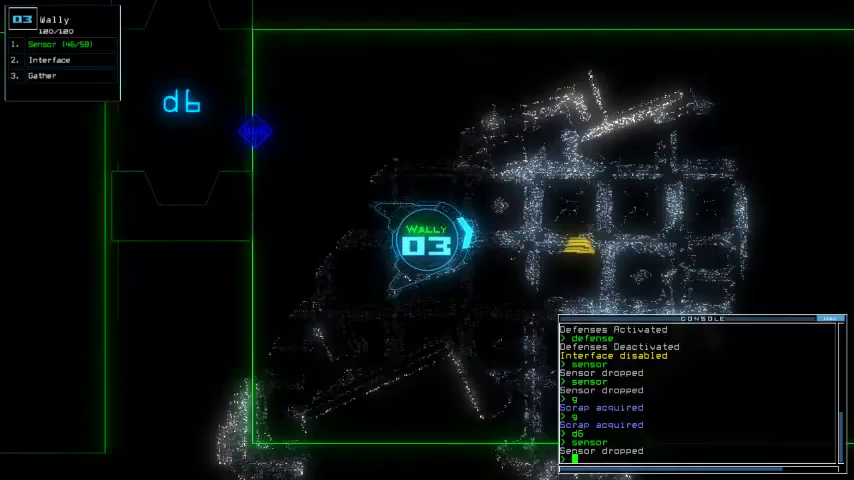
text(g)
key(Return)
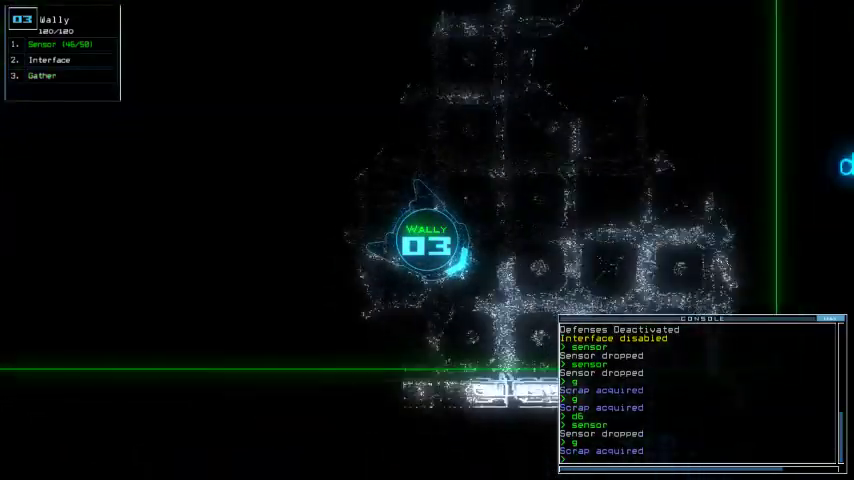
key(space)
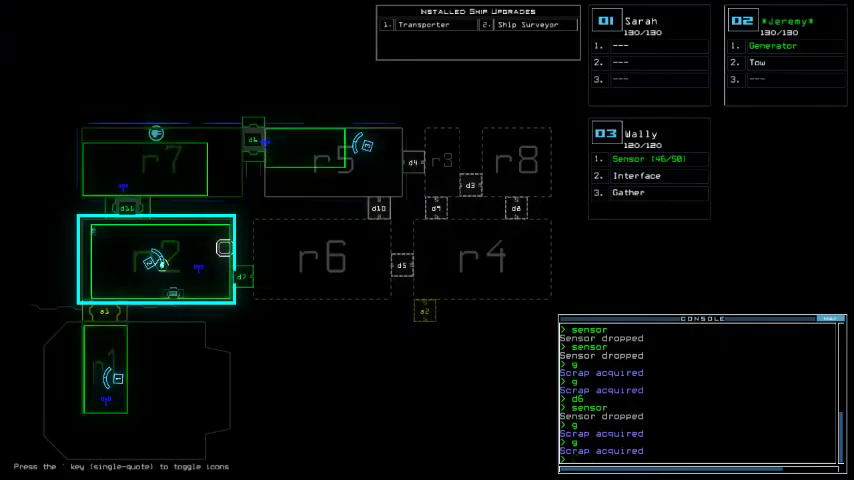
key(space)
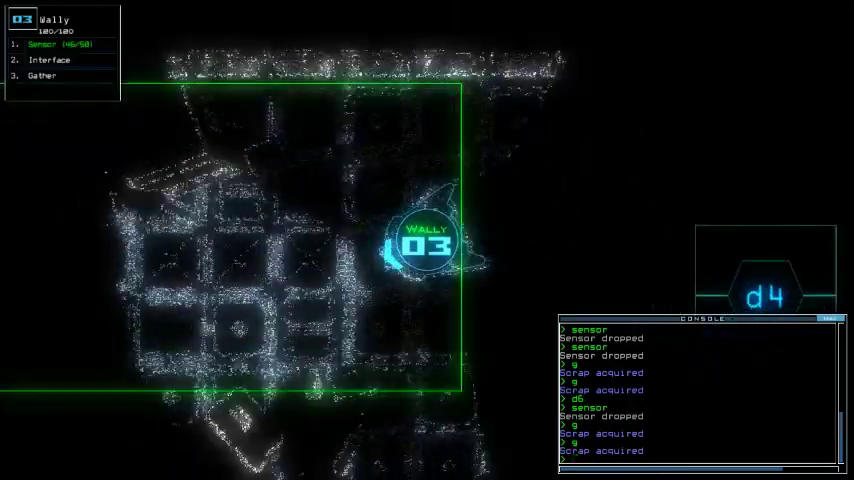
text(time)
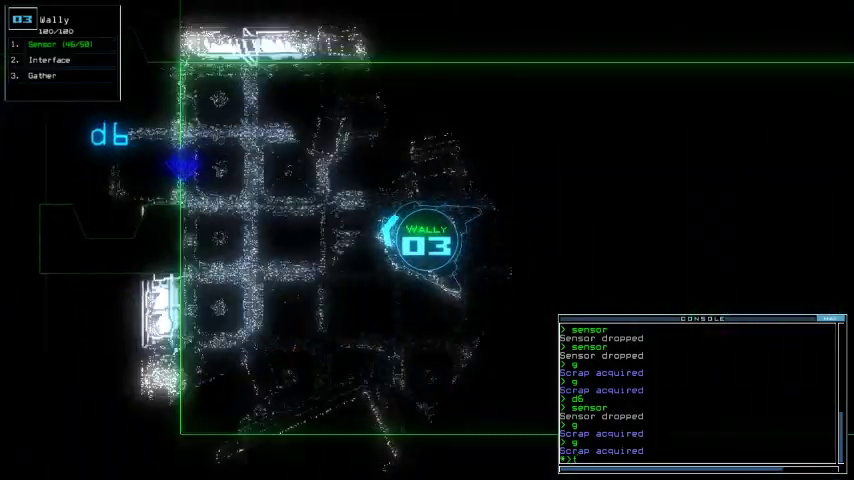
Check the mission time, operate door d6 again, and send drone 01 to room r2
key(Return)
text(d6)
key(Return)
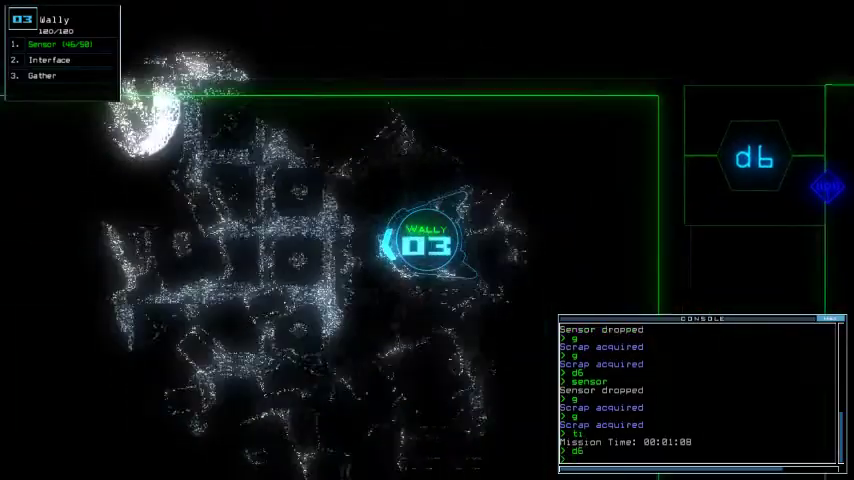
key(space)
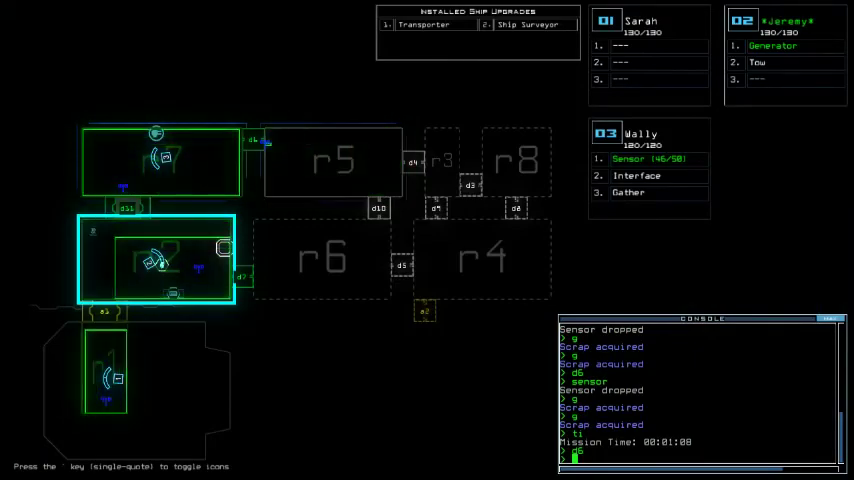
text(2)
text(na)
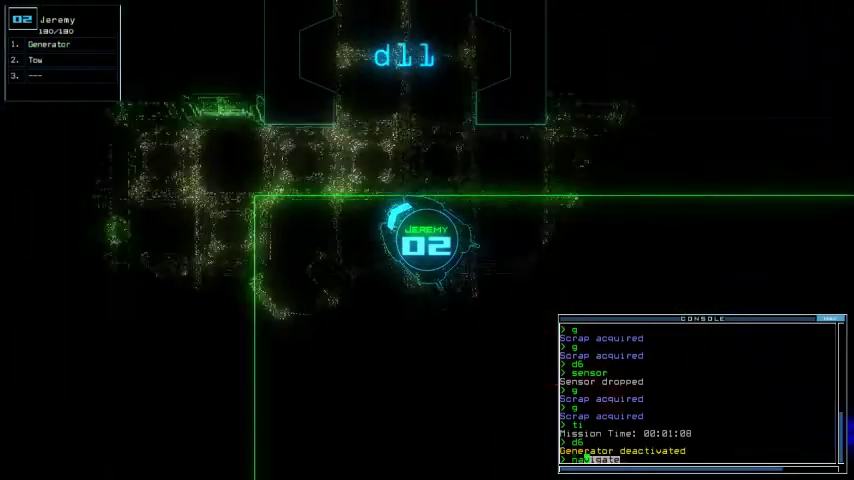
text(vigate 1)
key(Return)
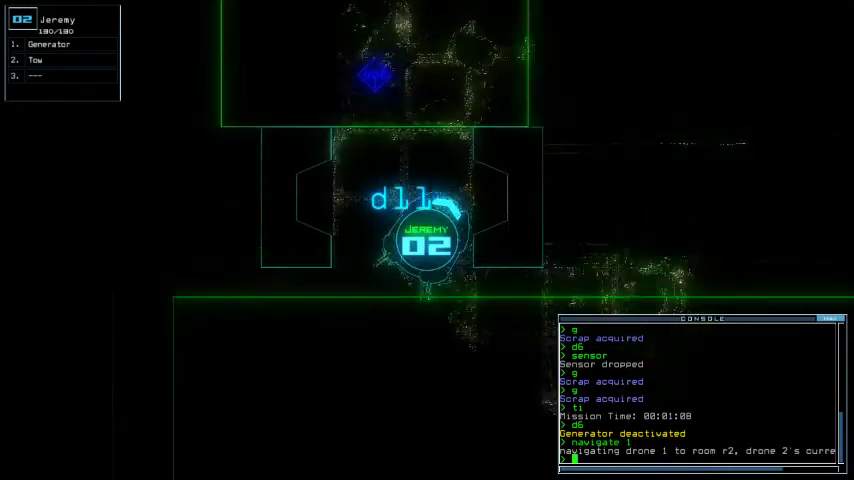
key(space)
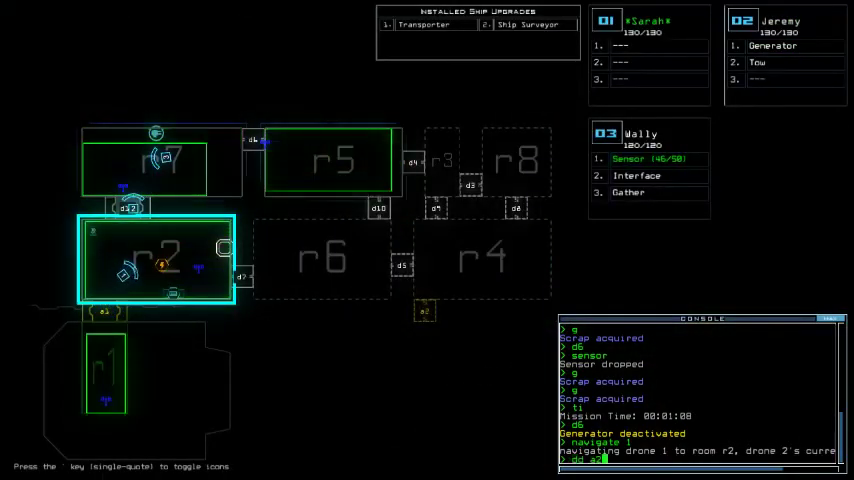
key(1)
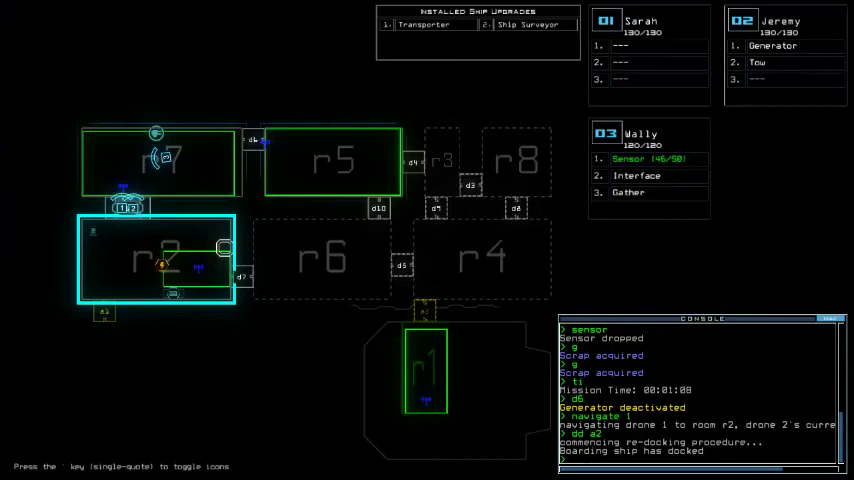
text(a2)
Open airlock a2 and transfer drone 3's Interface upgrade to drone 1
key(Return)
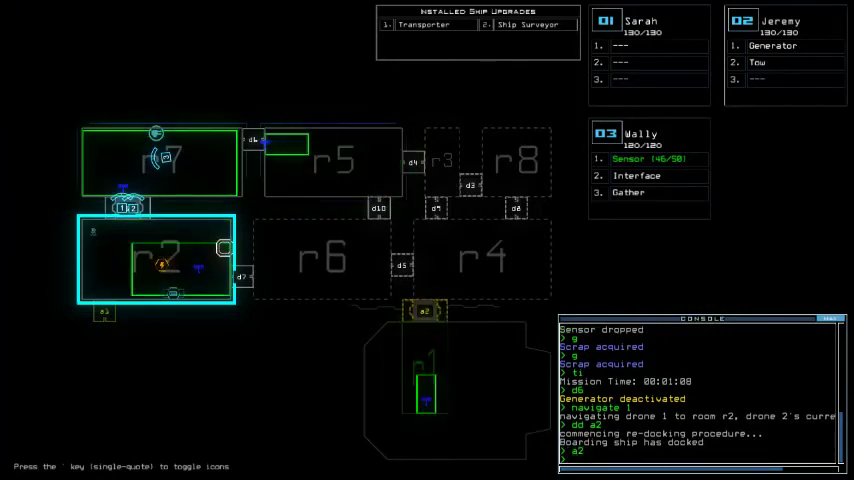
text(ti)
key(Return)
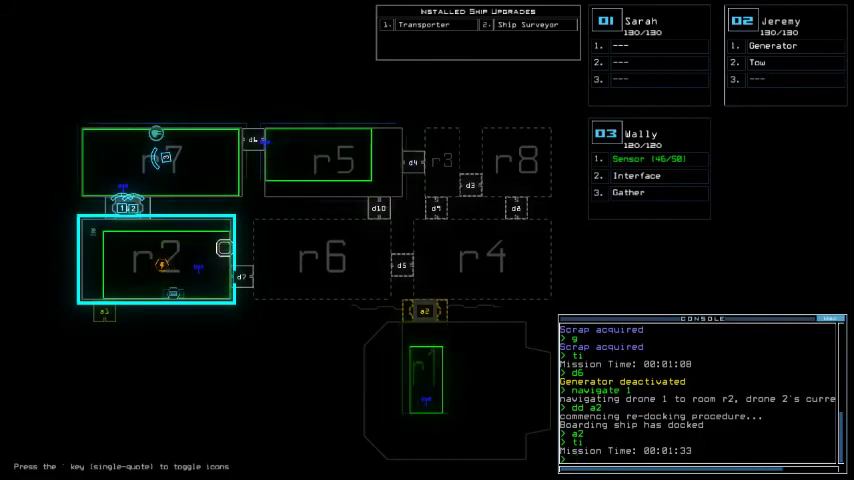
text(3)
text(swap 3 1)
key(Return)
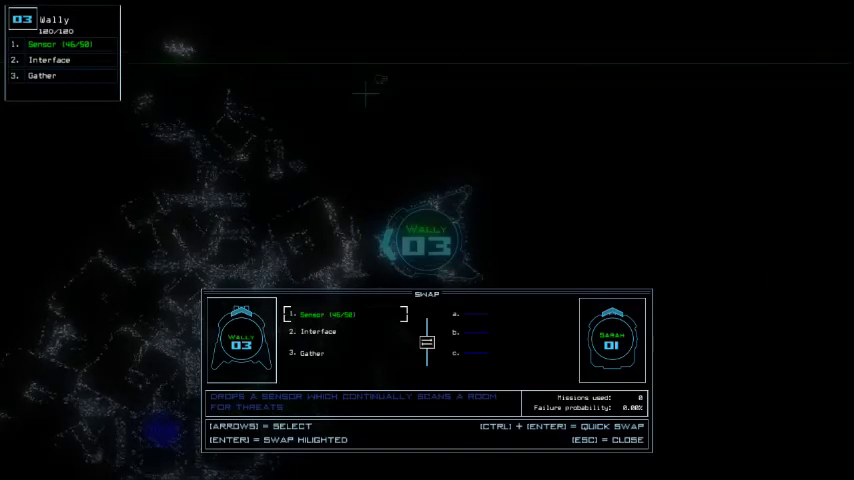
key(ctrl+Return)
key(space)
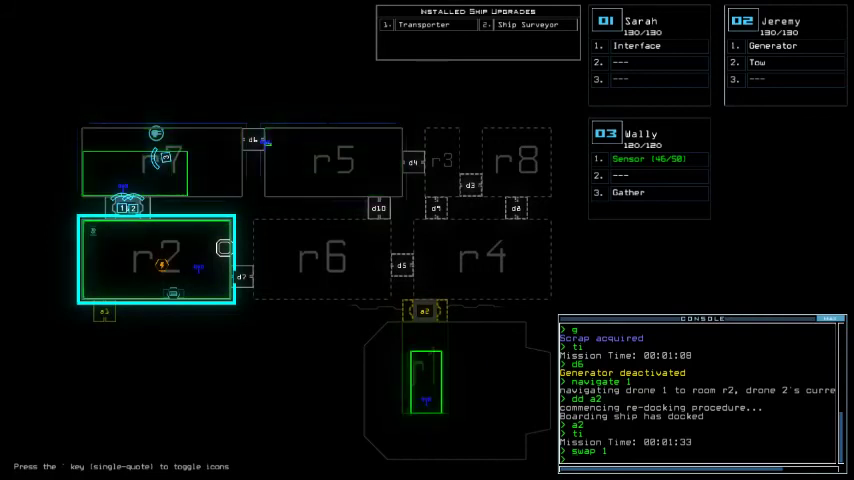
text(ti)
Check the mission time and activate the generator with drone 2
key(Return)
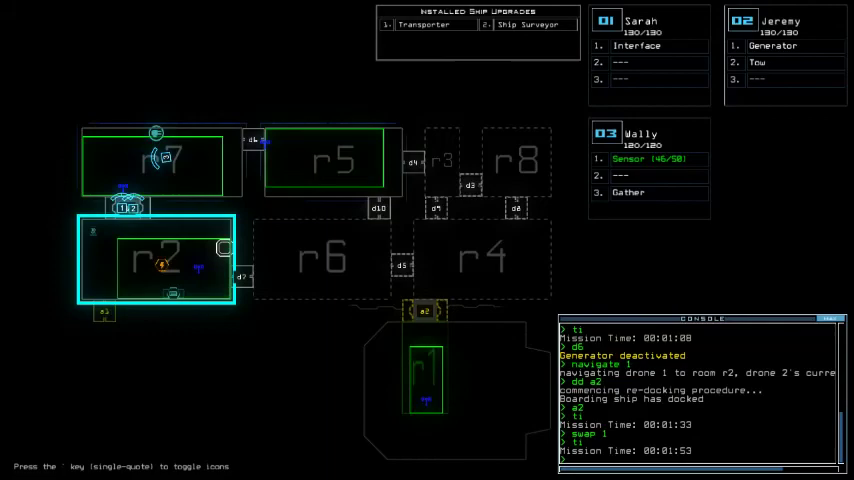
text(i)
key(Return)
key(3)
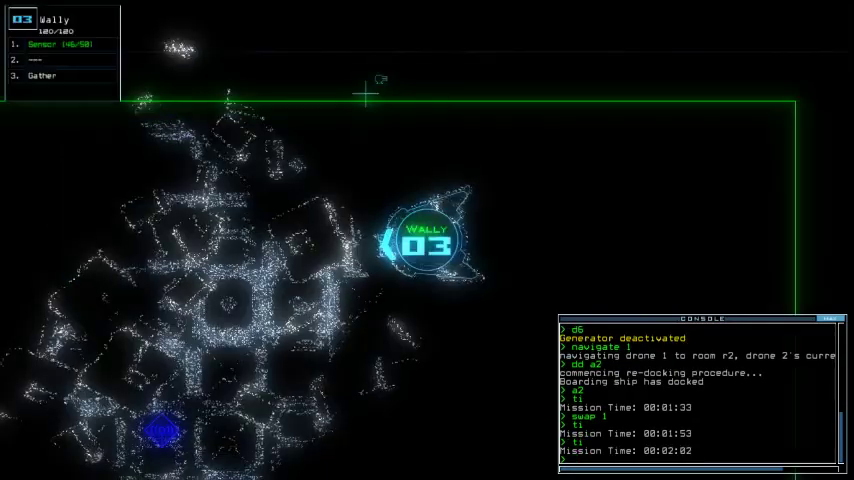
key(2)
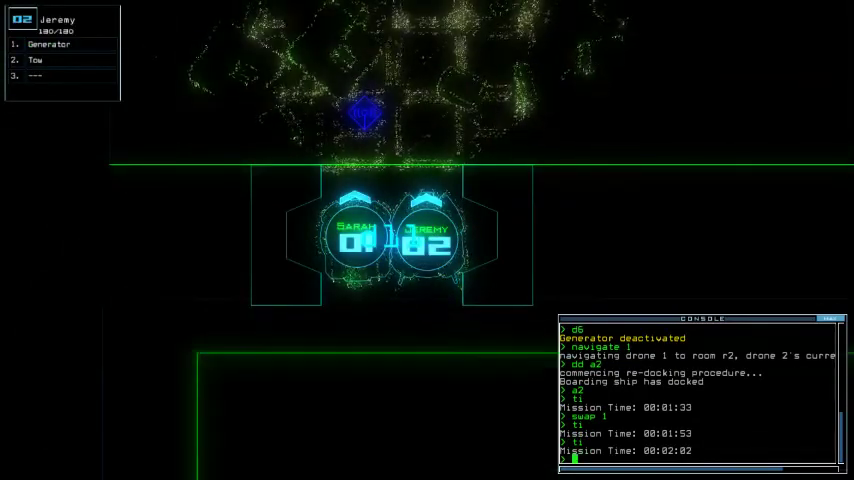
text(generator)
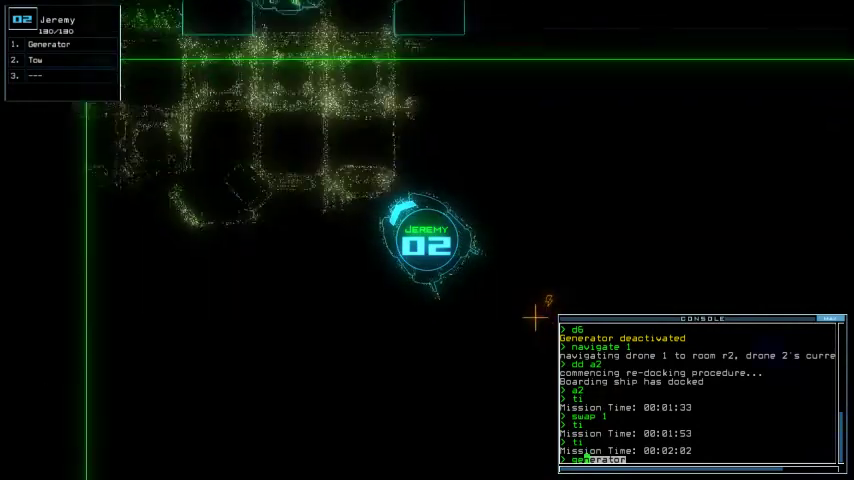
key(Return)
key(Escape)
text(dd a1)
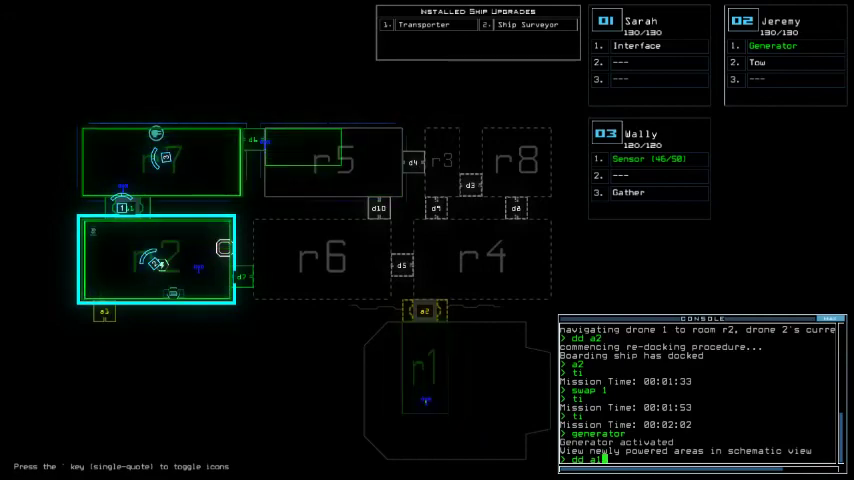
Re-dock the boarding ship at airlock a1 and send drone 1 back to r1
key(Return)
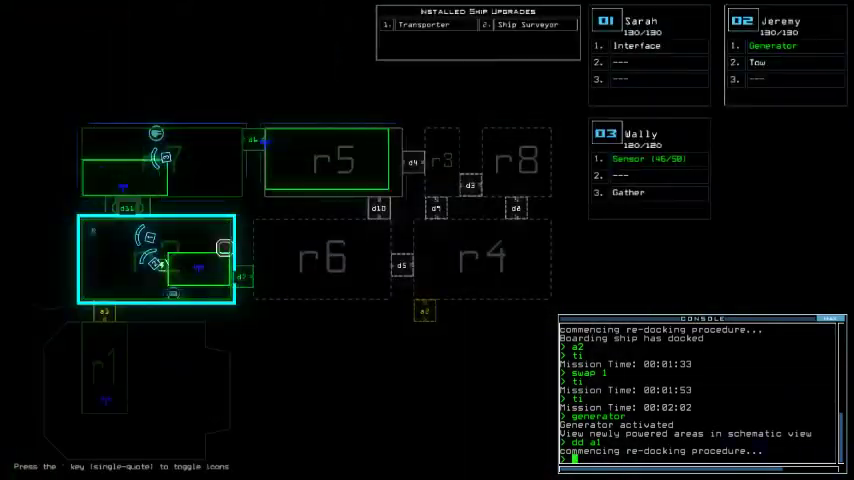
text(back 1)
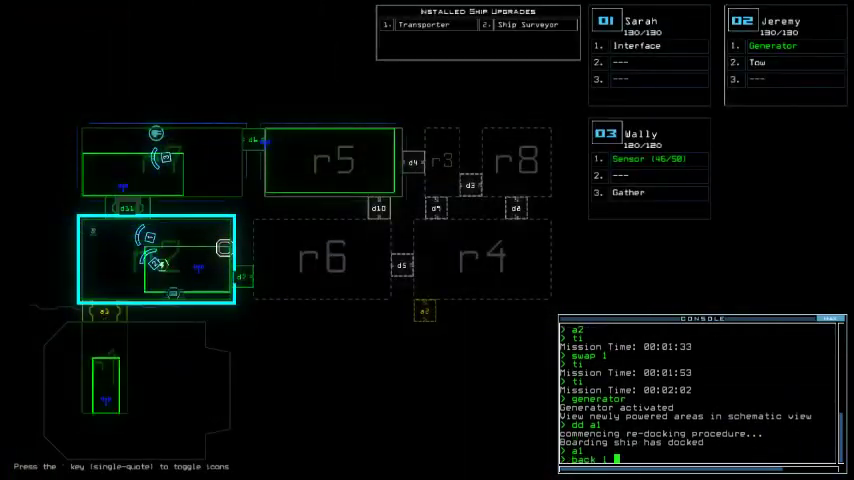
text( 3)
key(Return)
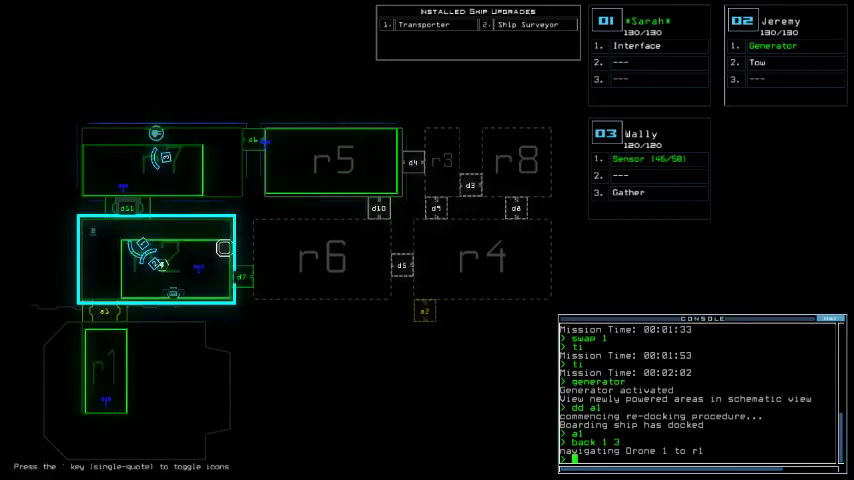
key(3)
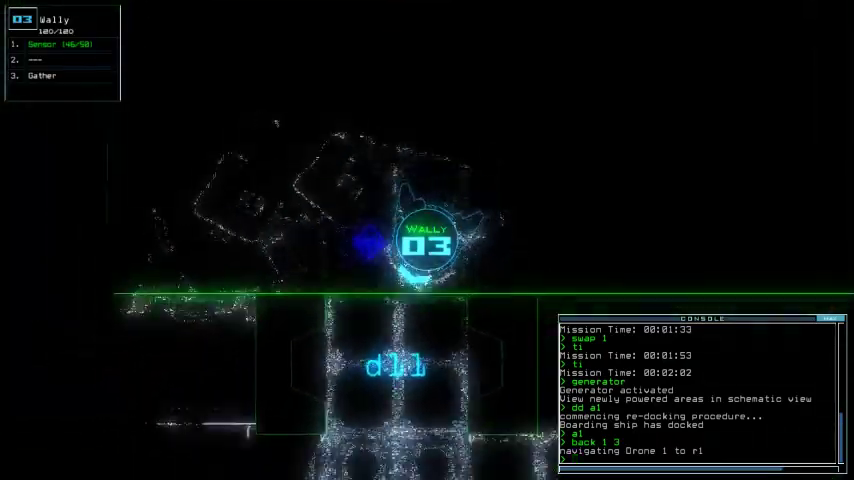
text(d11)
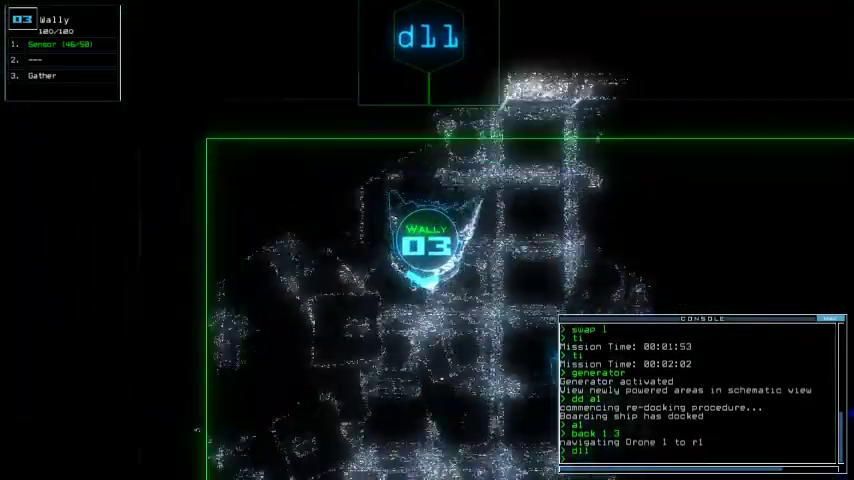
Open door d11, re-dock at airlock a2, open a2, and drop a sensor
key(Return)
text(dd a2)
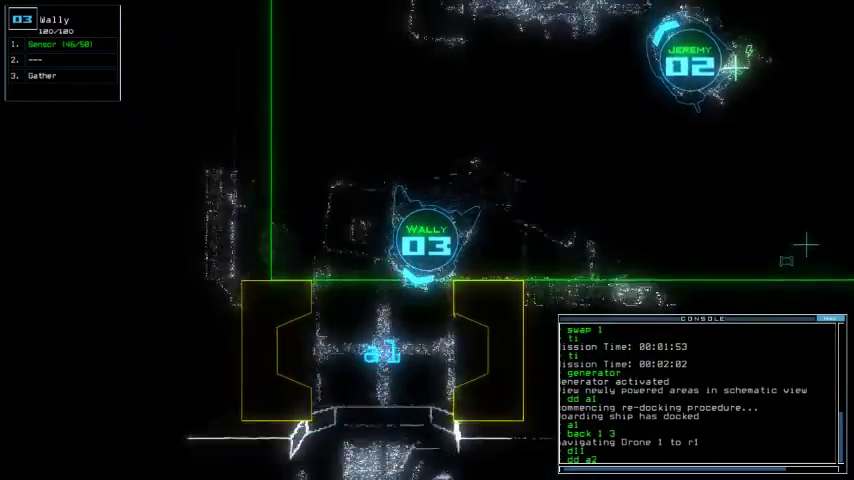
key(Return)
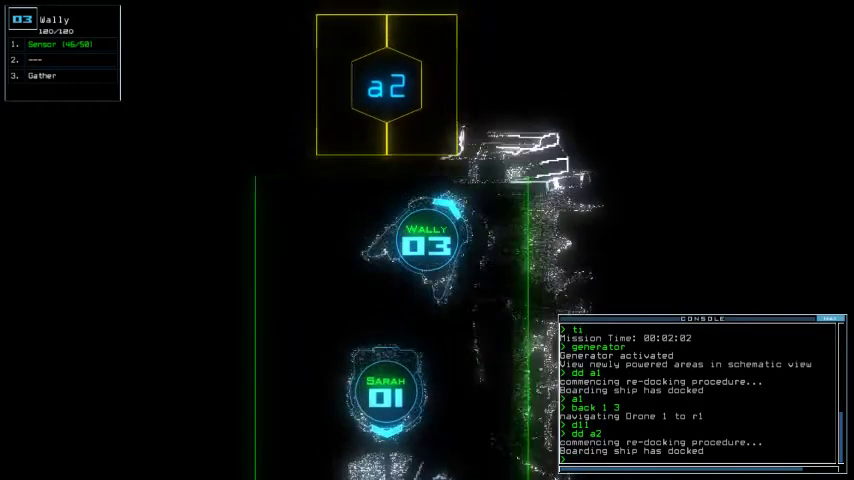
text(a2)
key(Return)
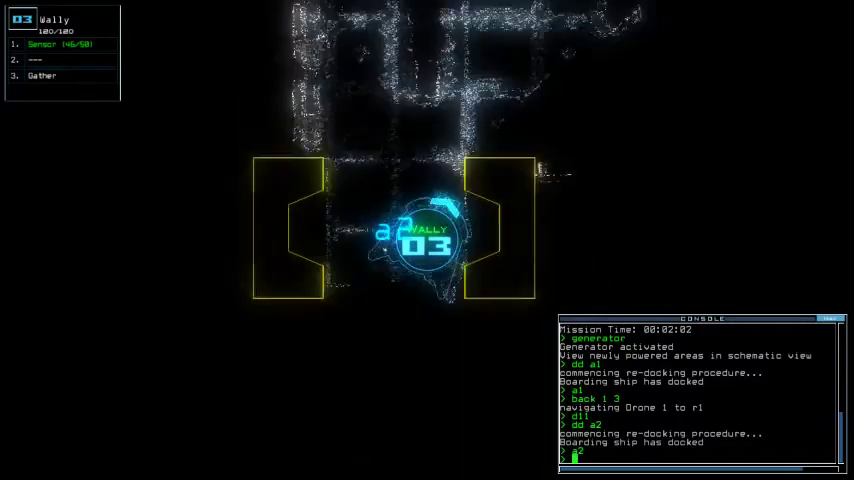
text(se)
key(Return)
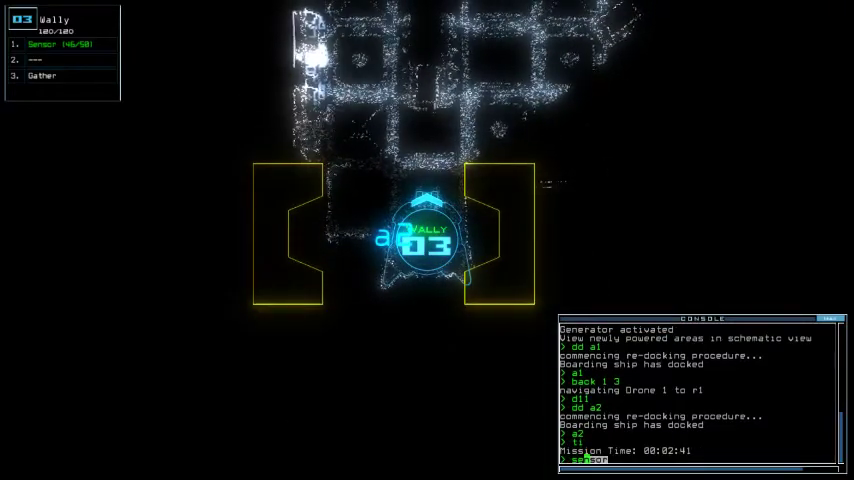
text(nsor)
key(Return)
Drive drone 3 into the ship, collect two pieces of scrap, and operate airlock a2
key(Up)
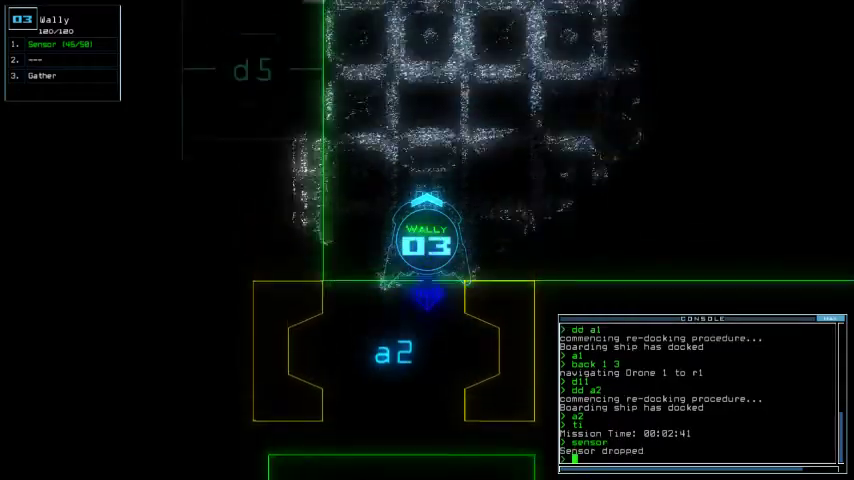
key(Right)
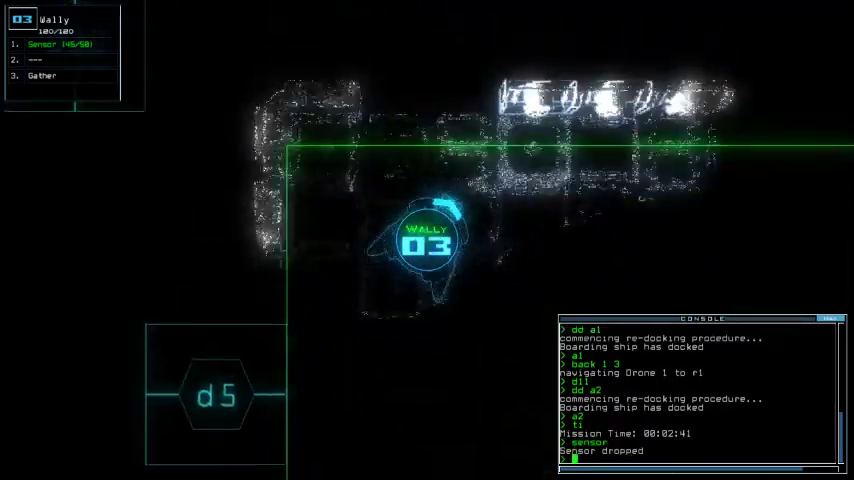
key(Up)
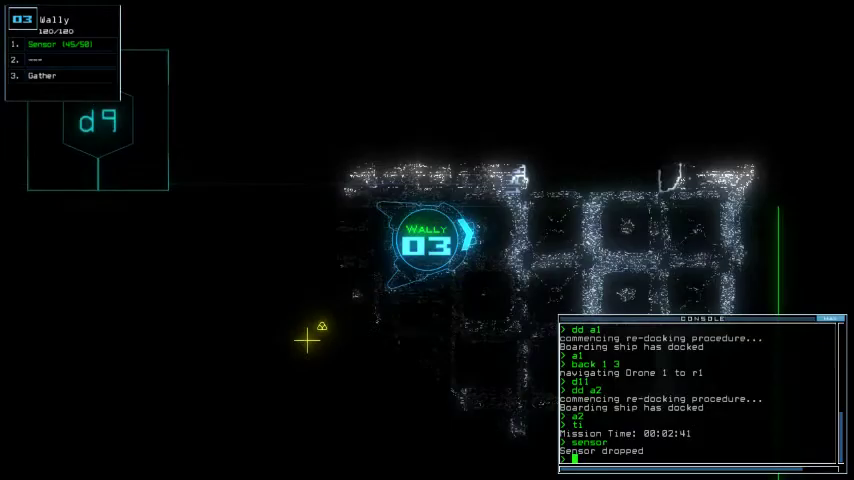
key(Up)
key(Left)
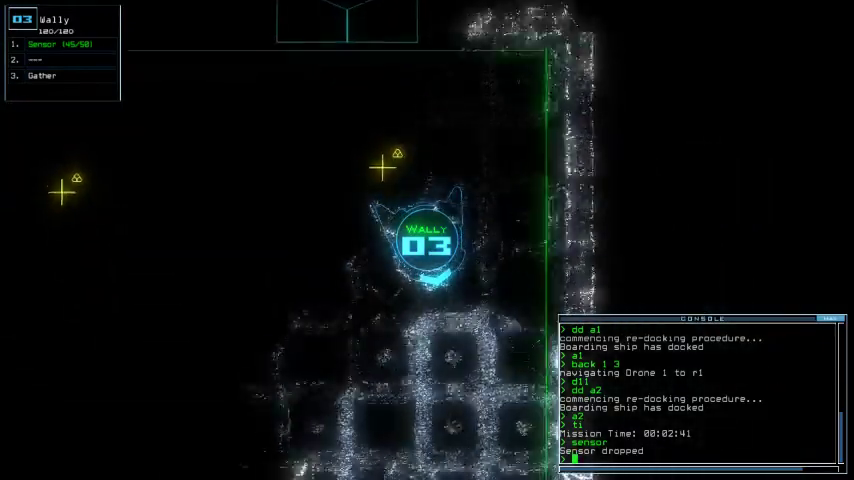
key(Up)
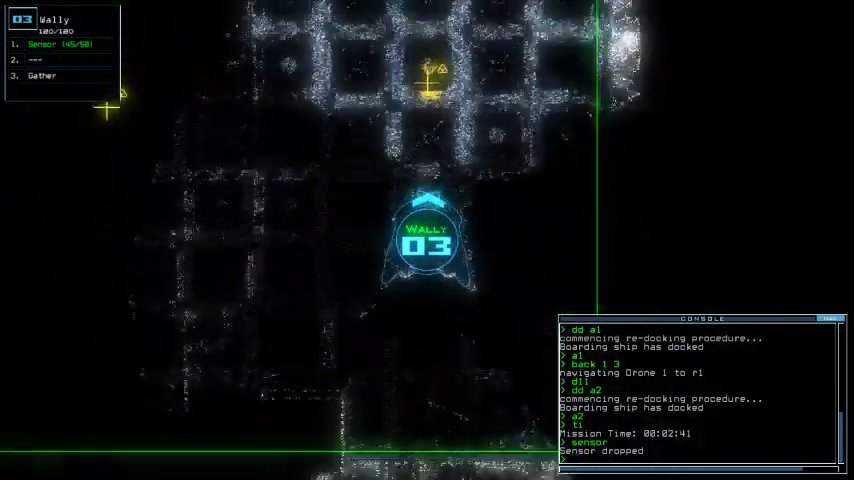
text(g)
key(Return)
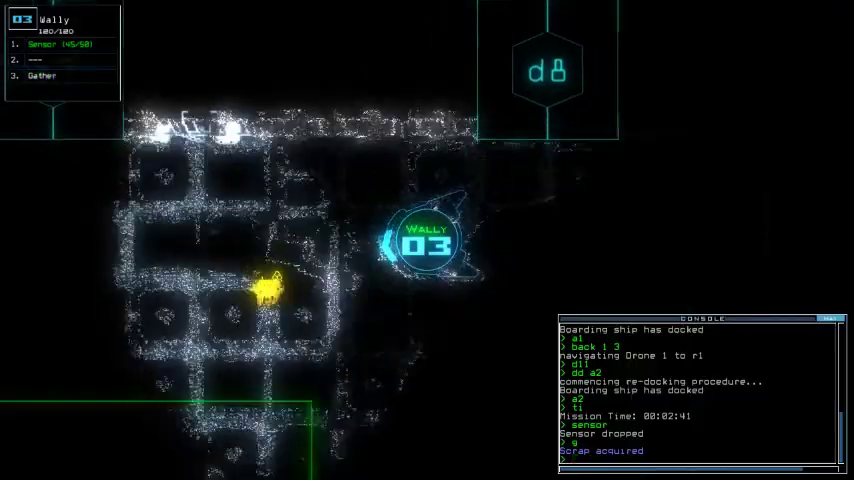
text(g)
key(Return)
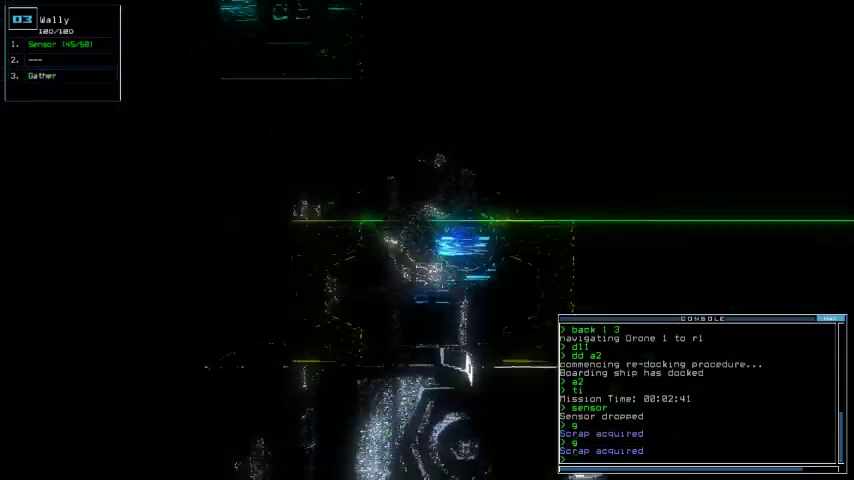
text(a2)
key(Return)
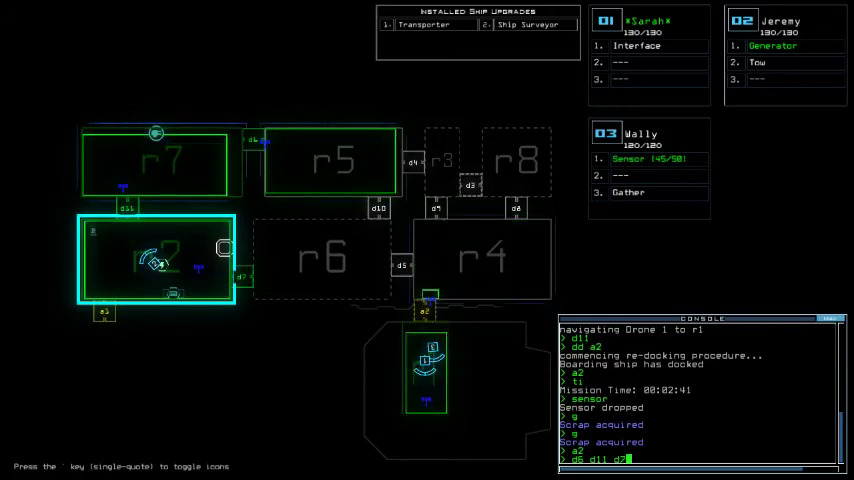
text(tt)
Teleport the drones back to the boarding ship and re-dock at airlock a1
key(Return)
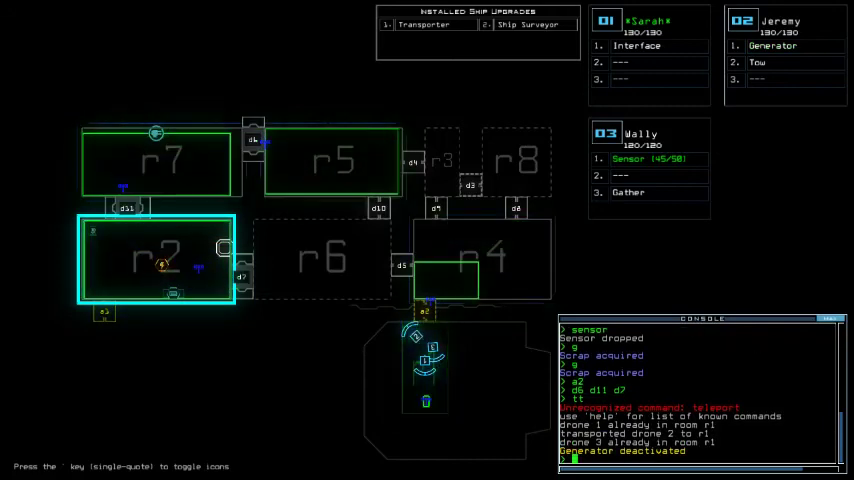
key(Return)
text(dd a1)
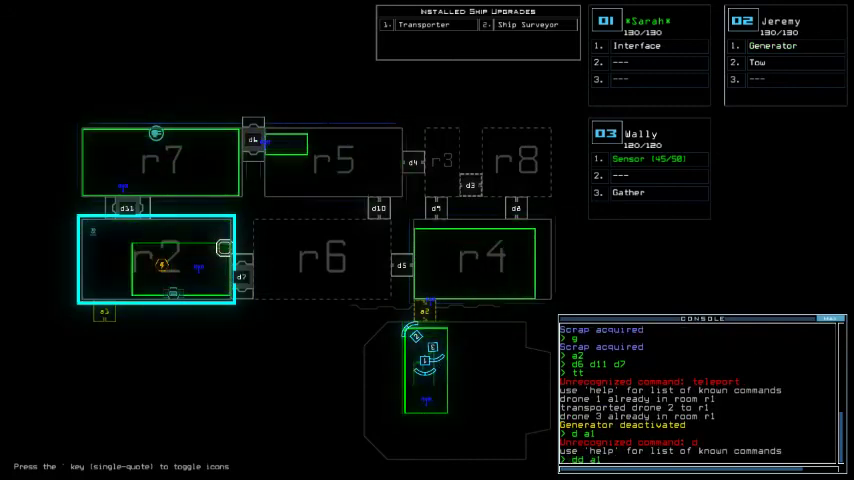
key(Return)
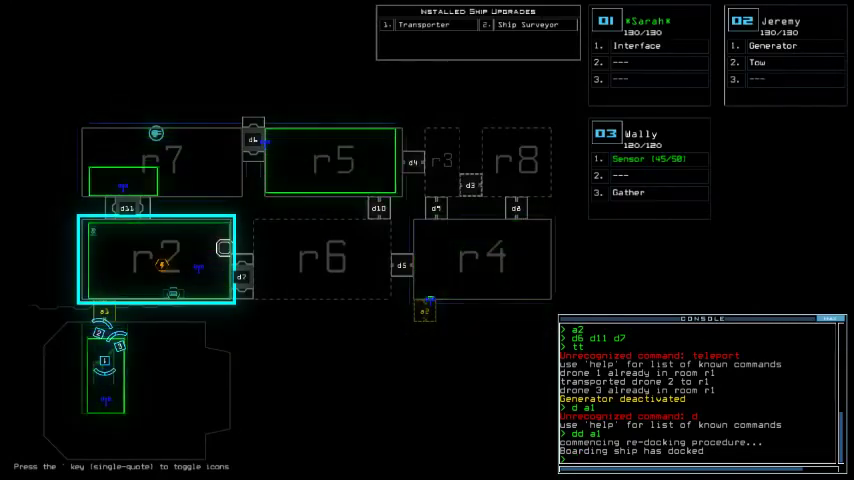
text(ti)
Re-dock the boarding ship at airlock a2, checking the mission time before and after
key(Return)
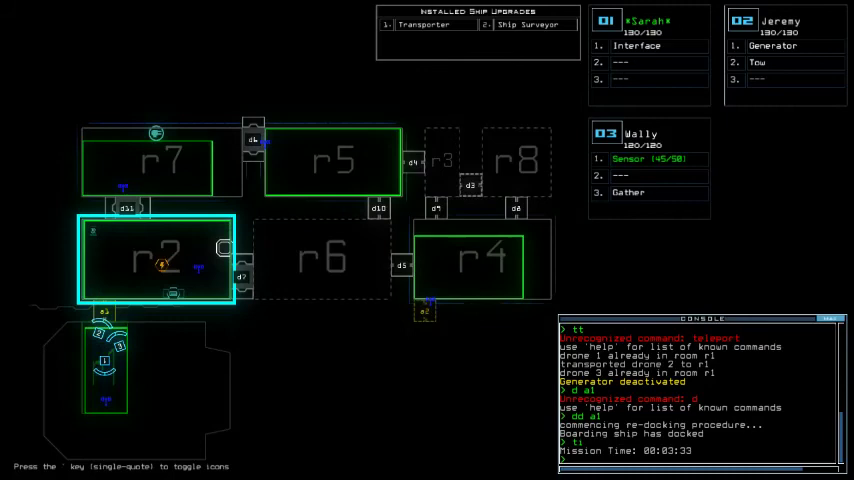
text(dd a2)
key(Return)
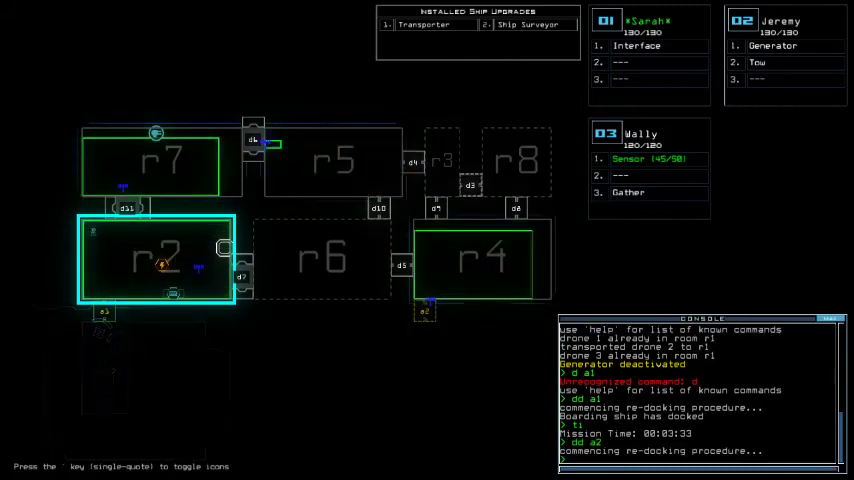
text(ti)
key(Return)
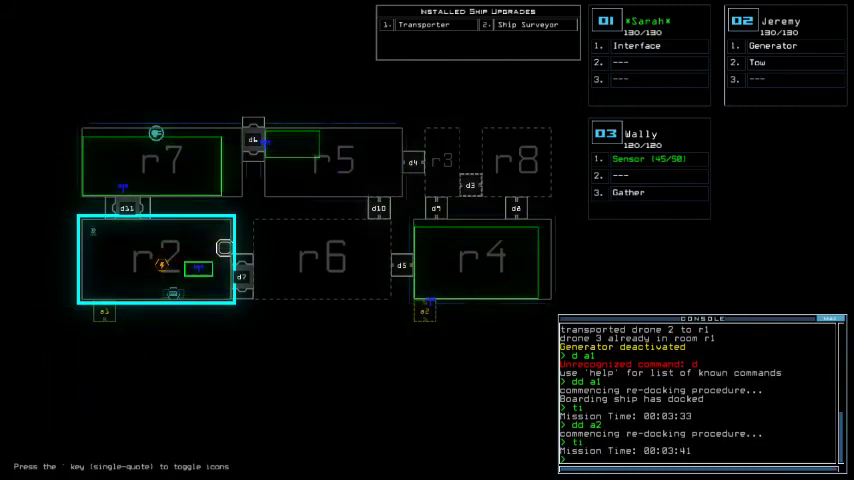
text(a2)
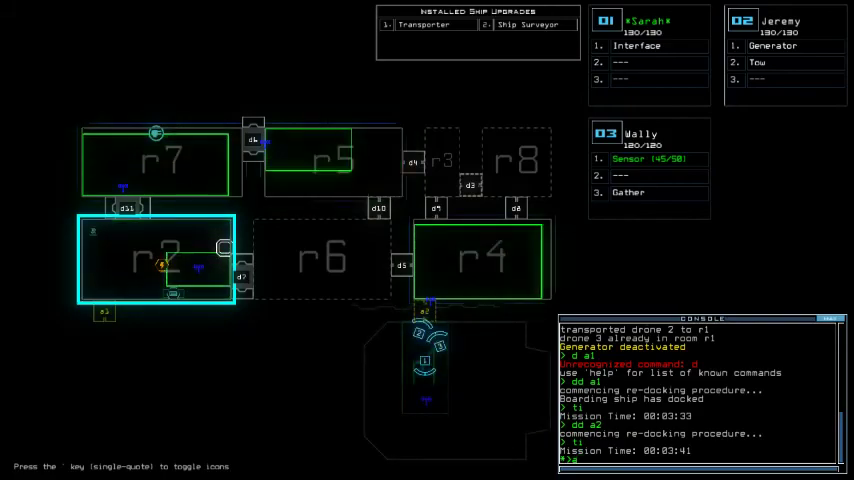
Open airlock a2, gather scrap with drone 03, and check the mission time twice
key(Return)
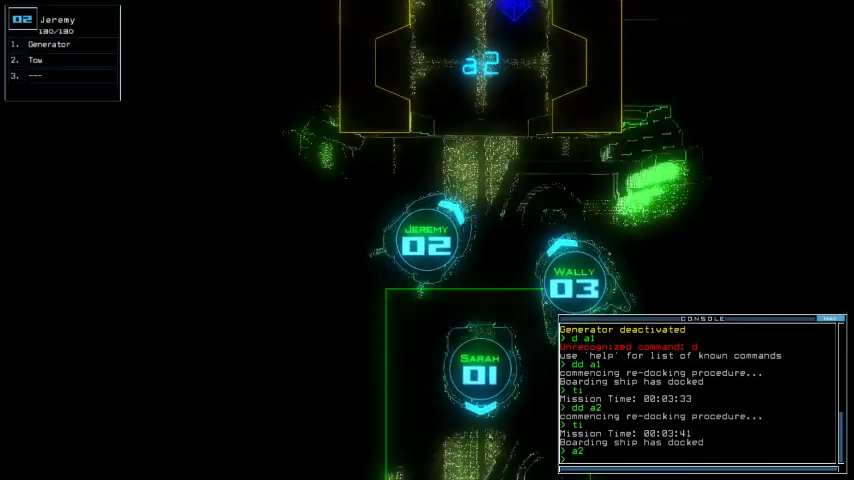
text(t)
key(Return)
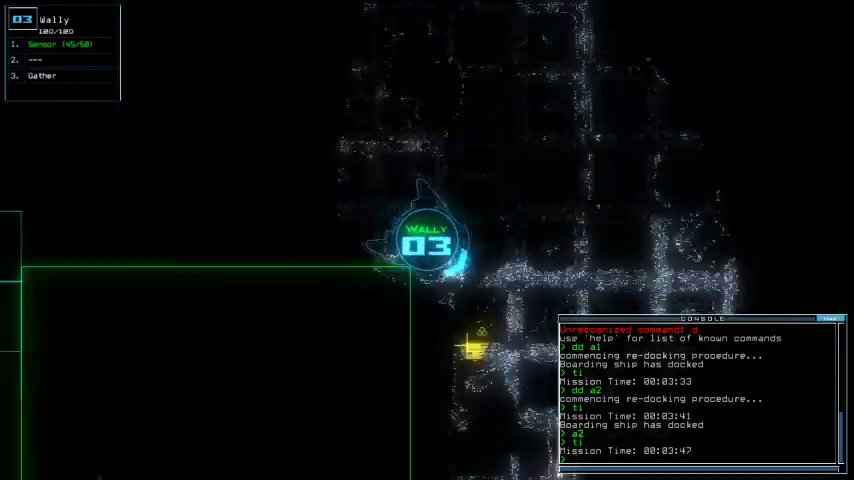
text(g)
key(Return)
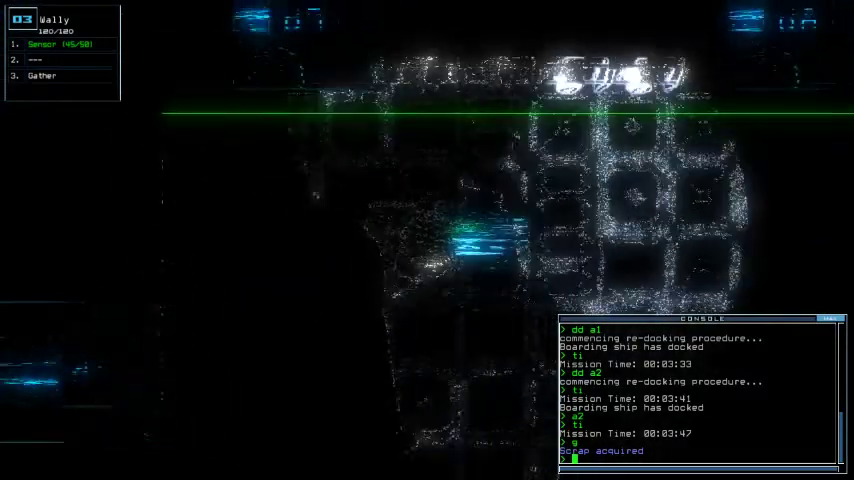
text(ti)
key(Return)
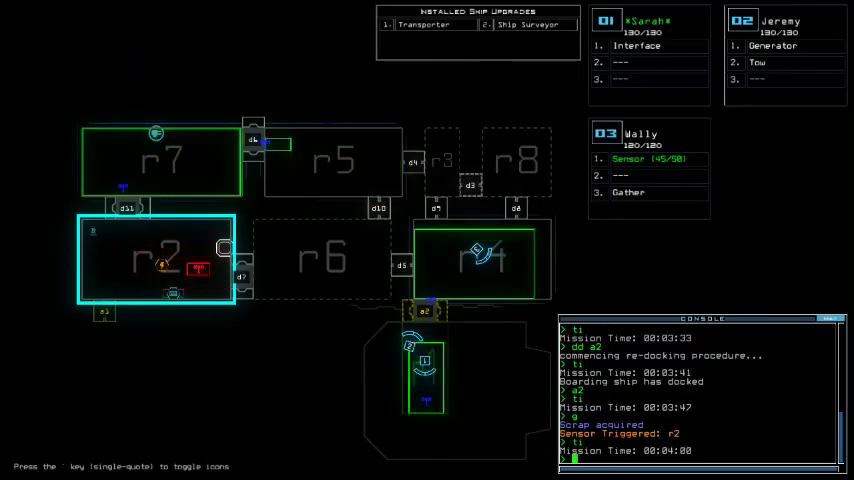
From drone 03's camera, close airlock a2, re-dock at a1, and check the time
key(3)
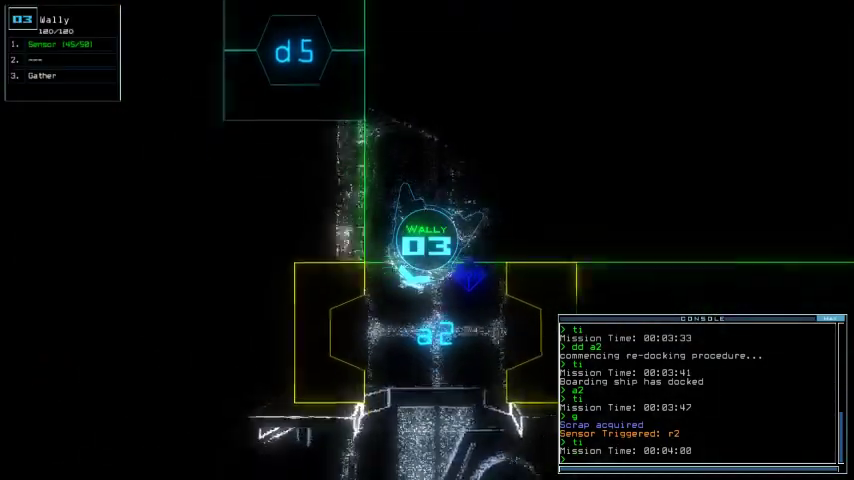
text(a2)
key(Return)
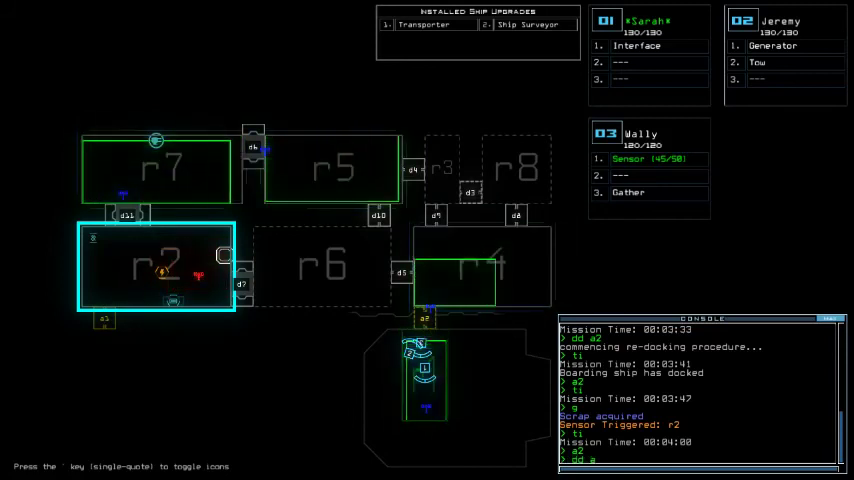
text(1)
key(Return)
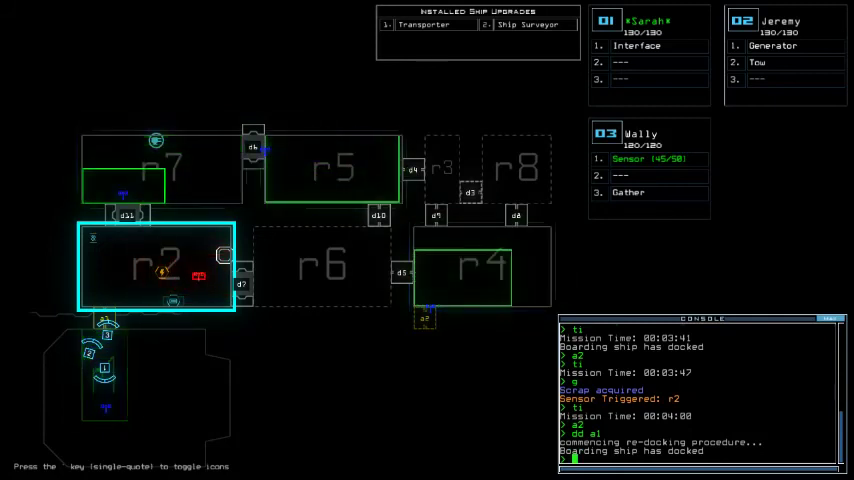
key(Return)
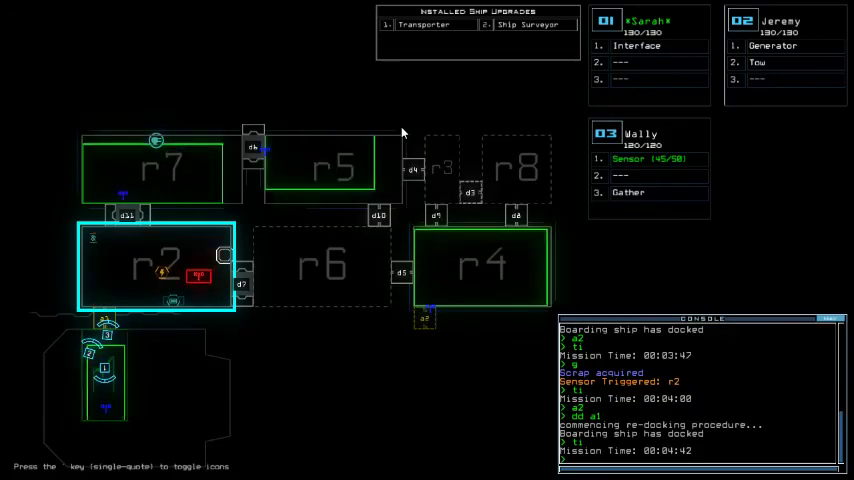
text(ti)
Open airlock a1, move the Generator module from Jeremy to Wally, and drop a sensor
key(Return)
key(3)
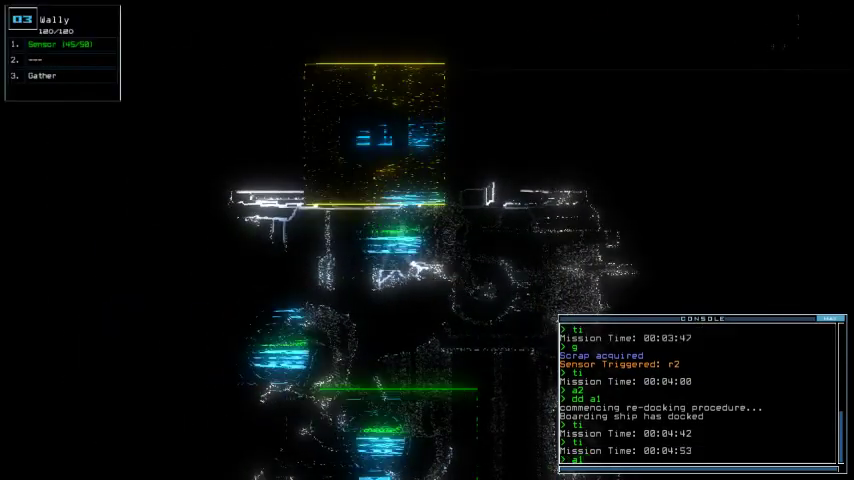
key(Return)
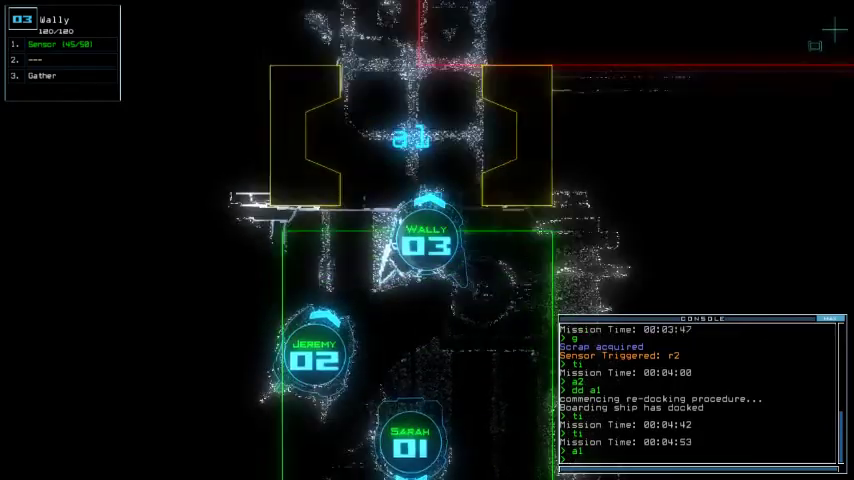
text(a1)
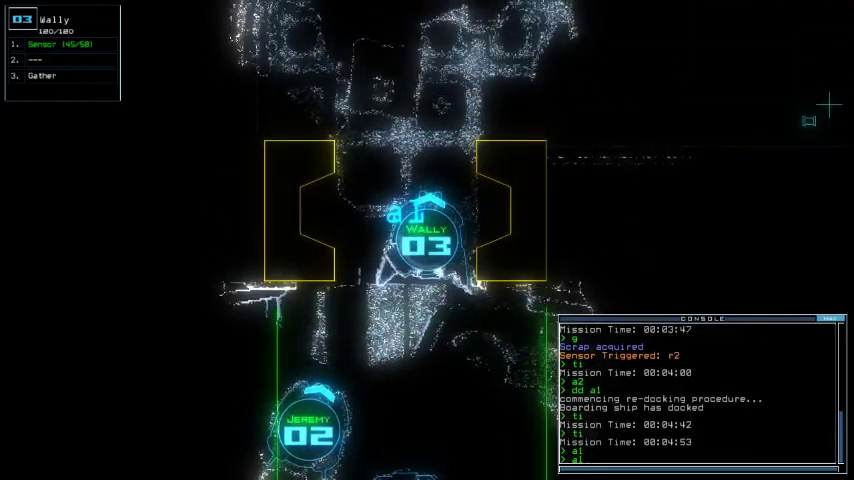
key(BackSpace)
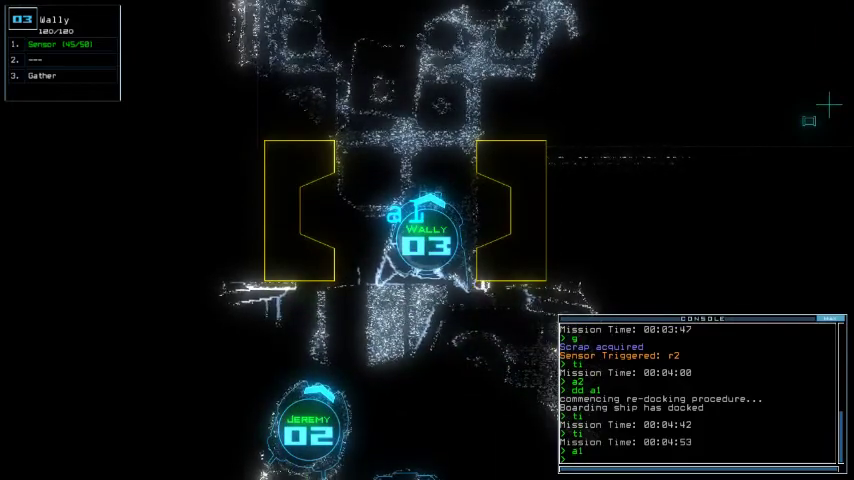
text(swa)
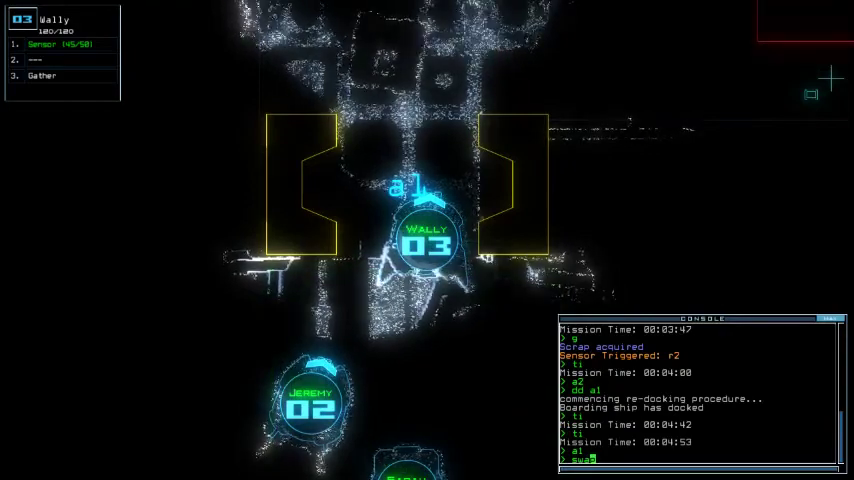
text(p)
key(Return)
key(Escape)
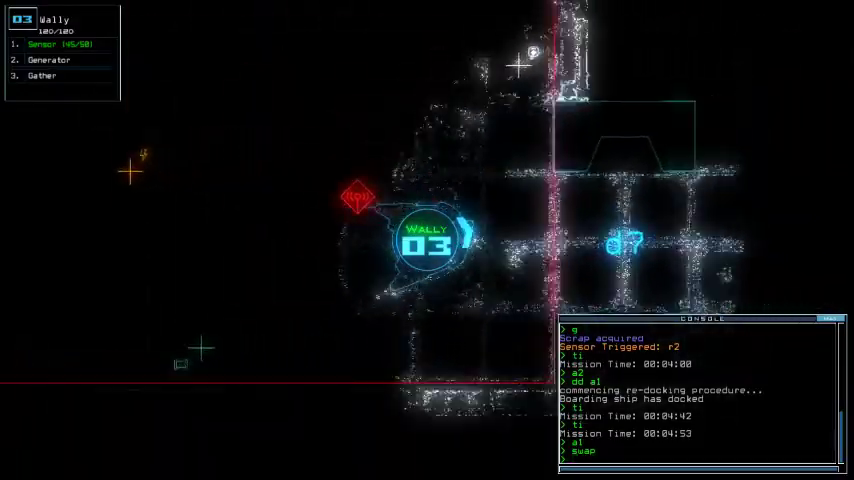
text(sensor)
key(Return)
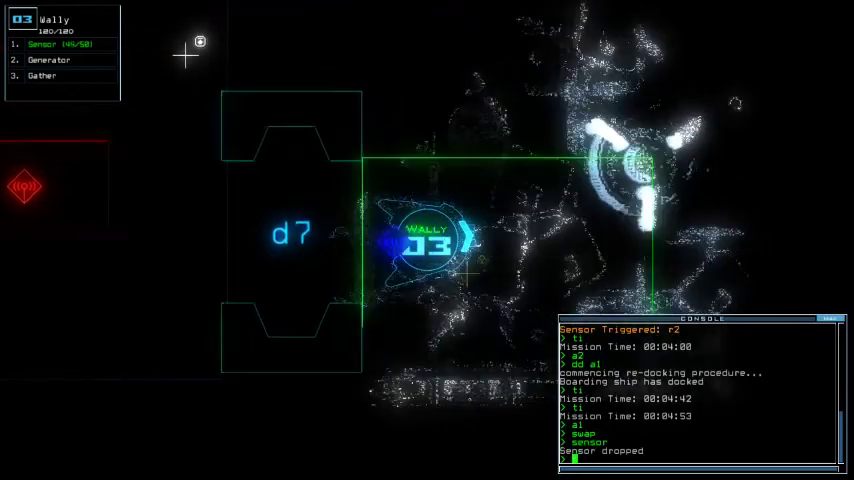
text(generator)
Activate the generator and open doors d6, d4 and d7
key(Return)
key(space)
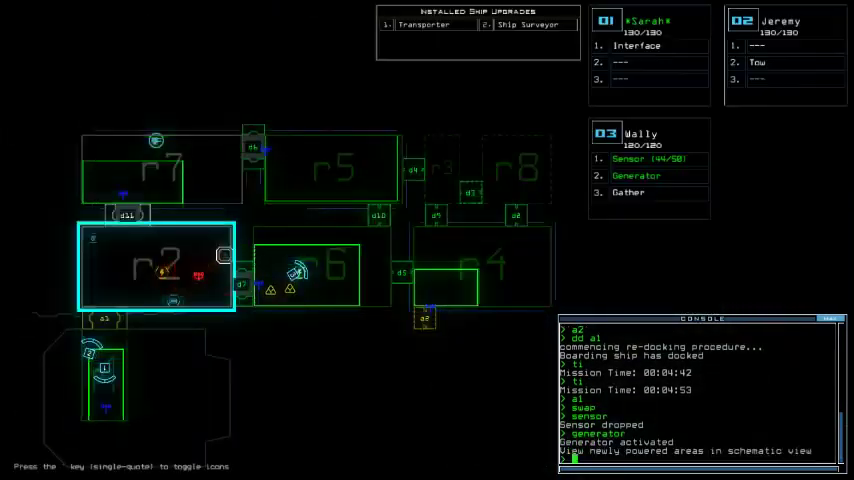
text(a2)
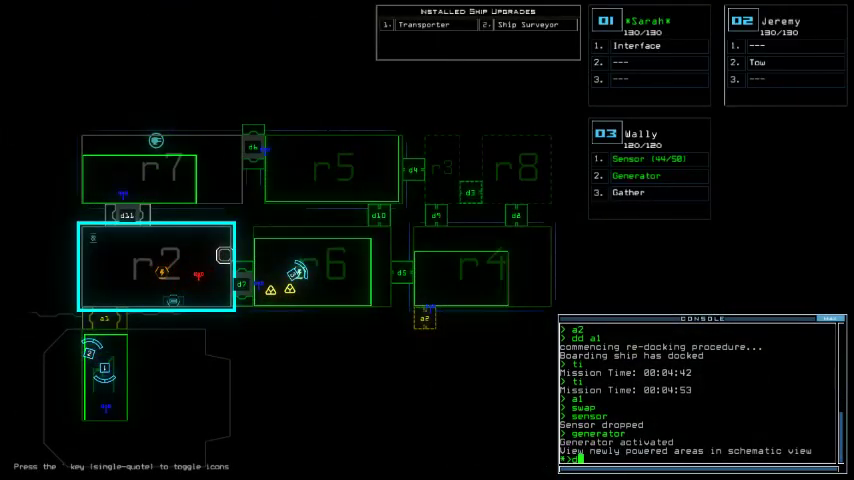
key(BackSpace)
key(BackSpace)
text(d6 d4)
key(Return)
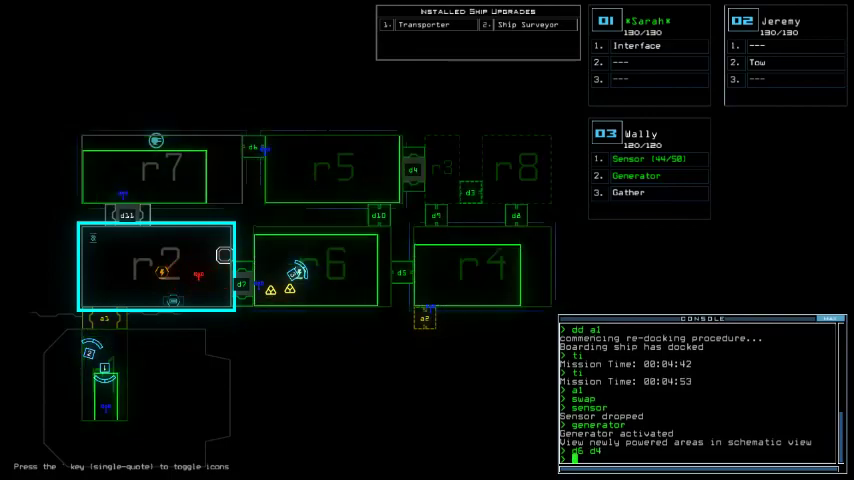
text(d7)
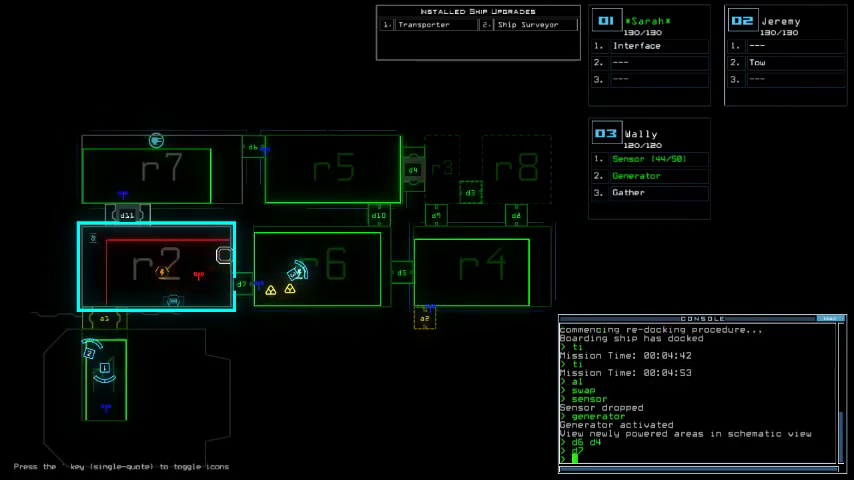
key(Return)
Gather scrap twice with drone 03
key(Tab)
text(gather)
key(Return)
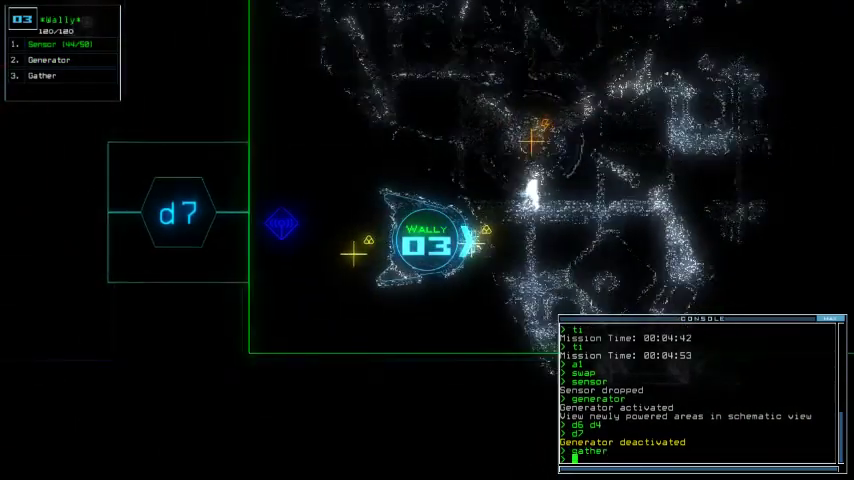
text(gather)
key(Return)
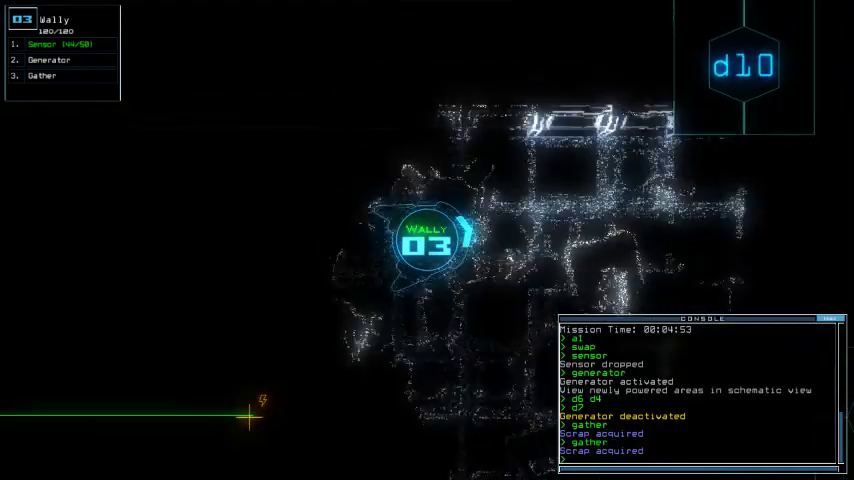
text( d1)
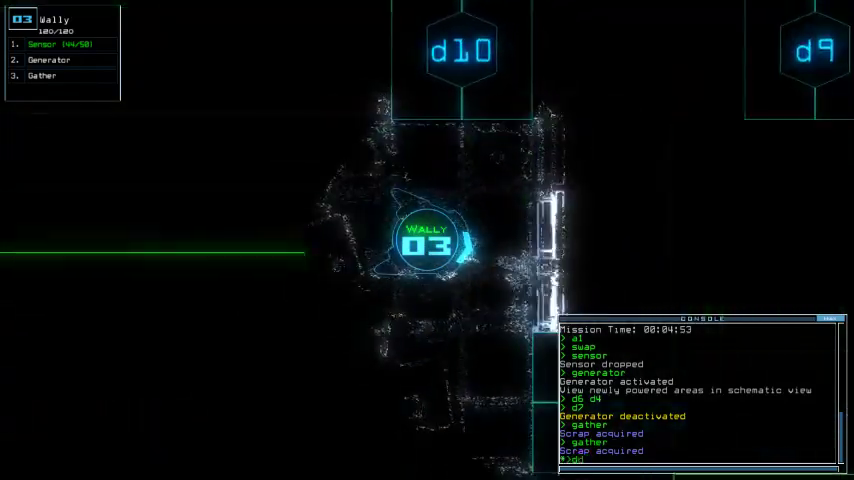
text( a2)
Re-dock the boarding ship at a2, check the ship's status, and activate the generator
key(Return)
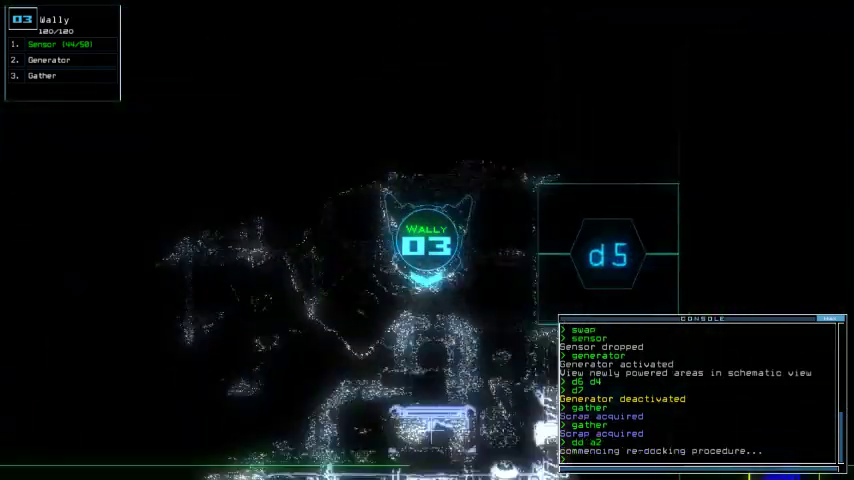
text(status)
key(Return)
text(ga)
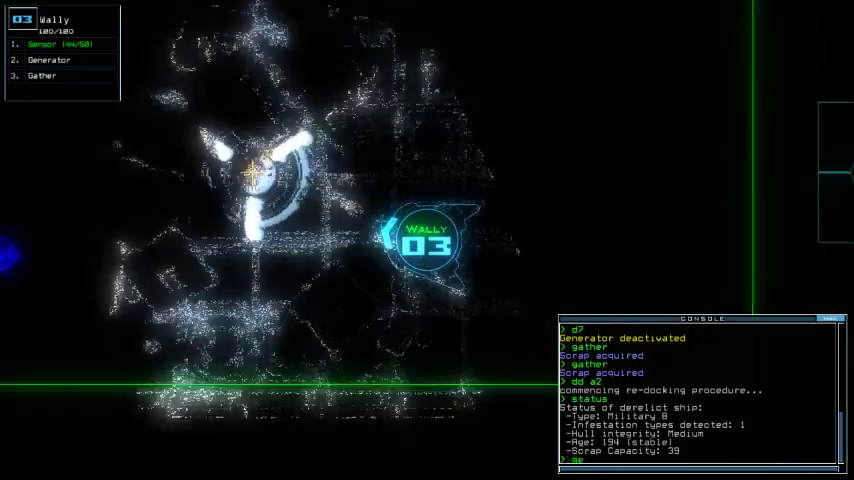
text(nerator)
key(Return)
key(space)
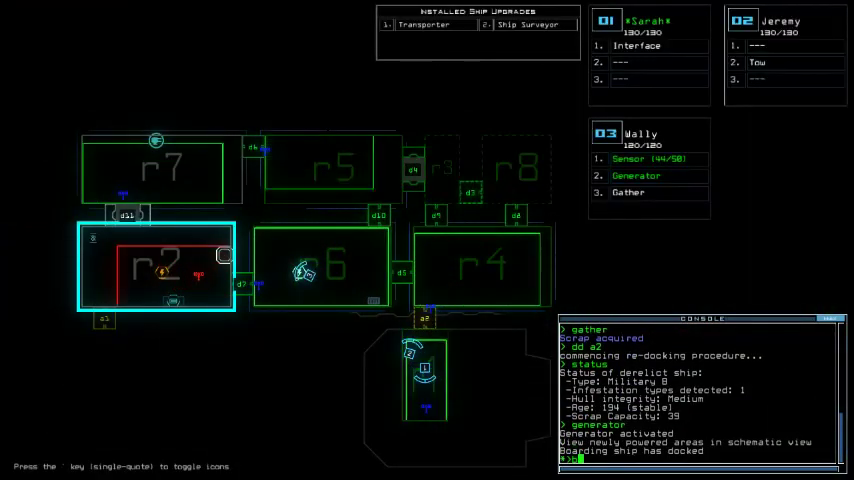
text(bb)
Open all powered doors and door d7, then check the elapsed mission time
key(Return)
key(Return)
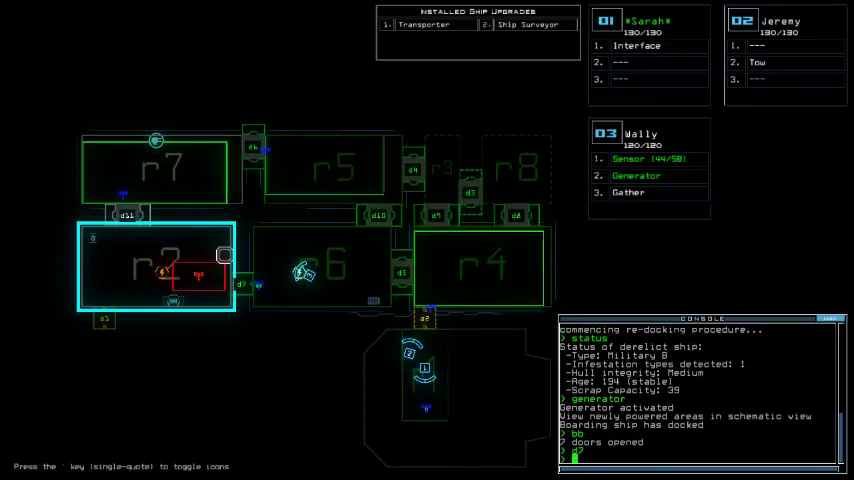
key(3)
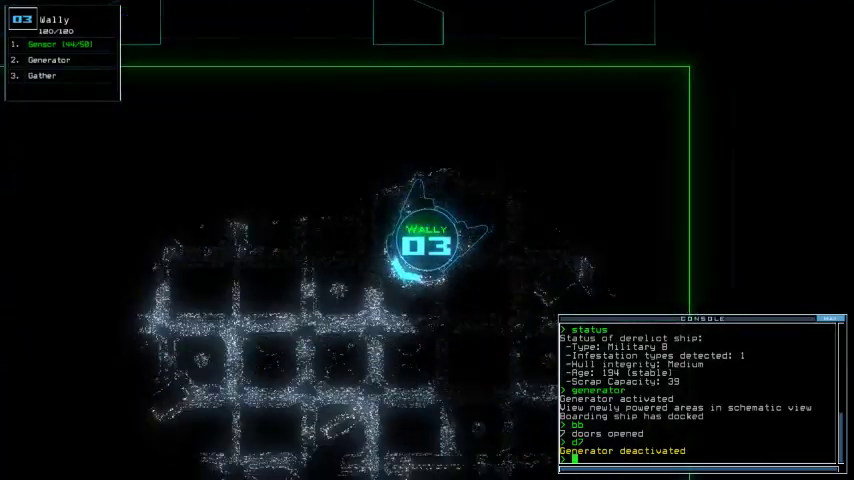
text(ti)
key(Return)
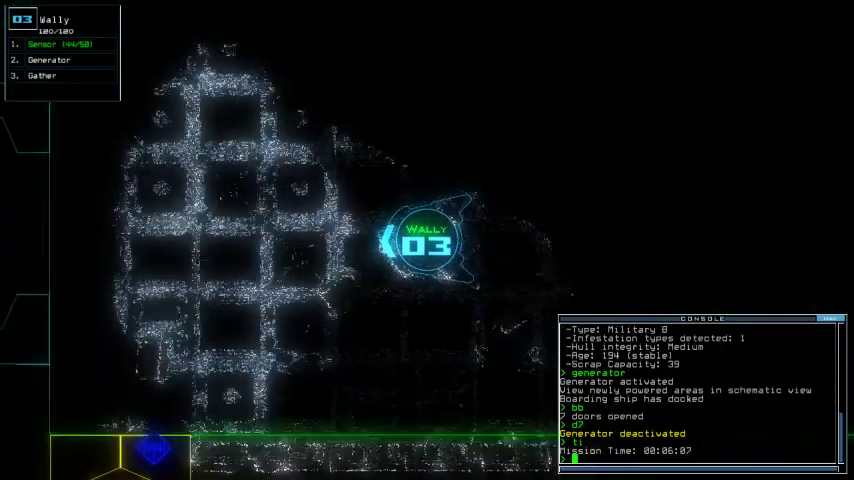
Drive drone 3 through the corridor into the next room toward the slime infestation
key(space)
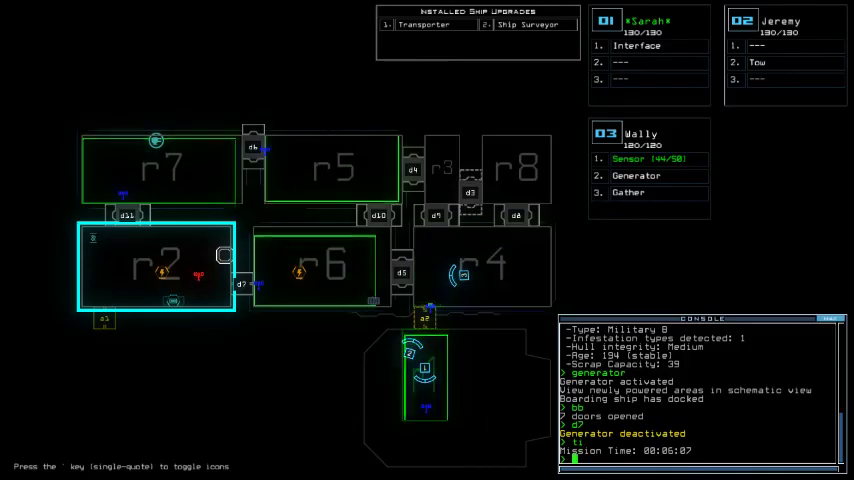
key(space)
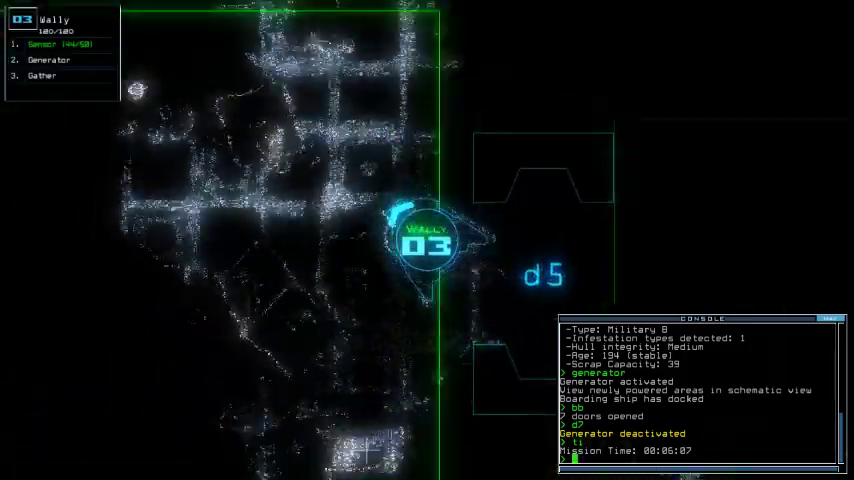
key(Up)
key(Up)
key(Right)
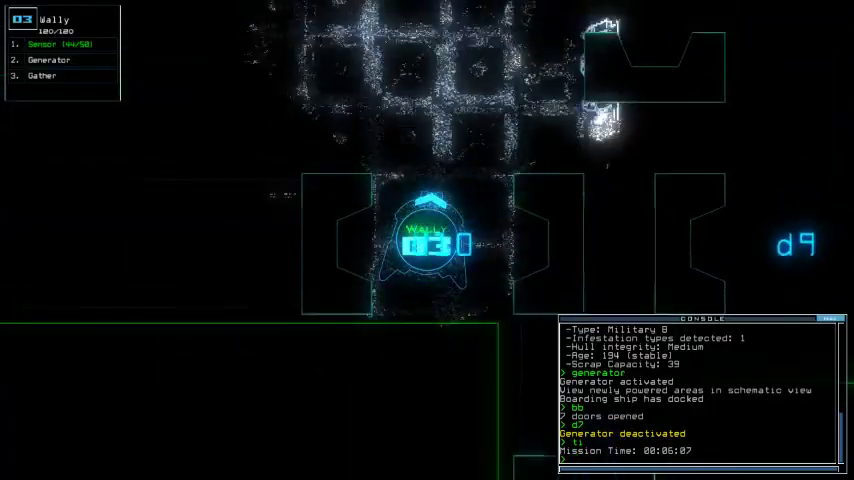
key(Up)
key(Up)
key(Left)
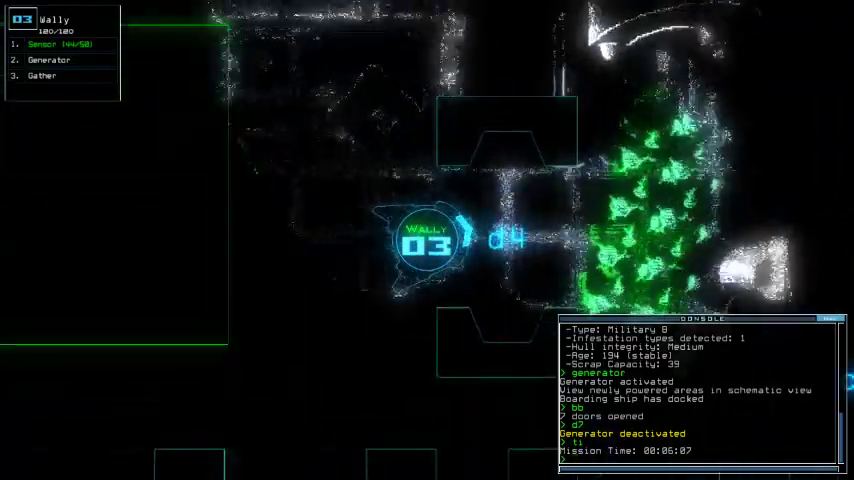
key(space)
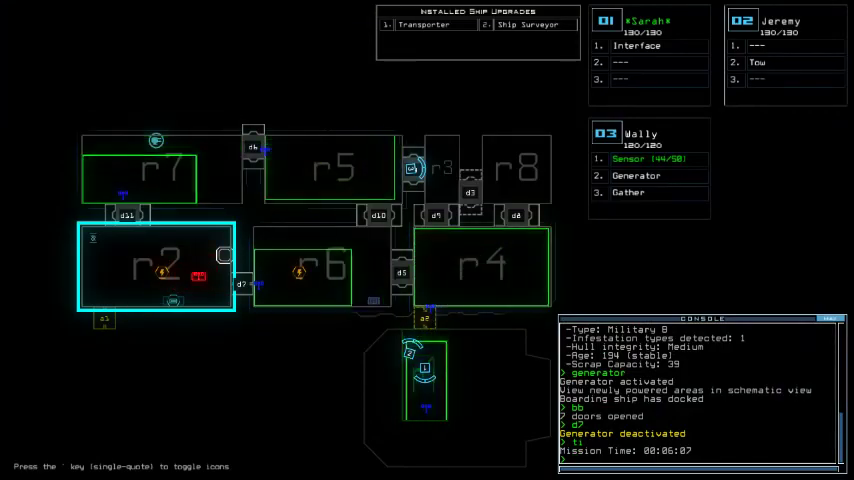
key(space)
Turn drone 3 around and drive it back toward door d10
key(Down)
key(Down)
key(Down)
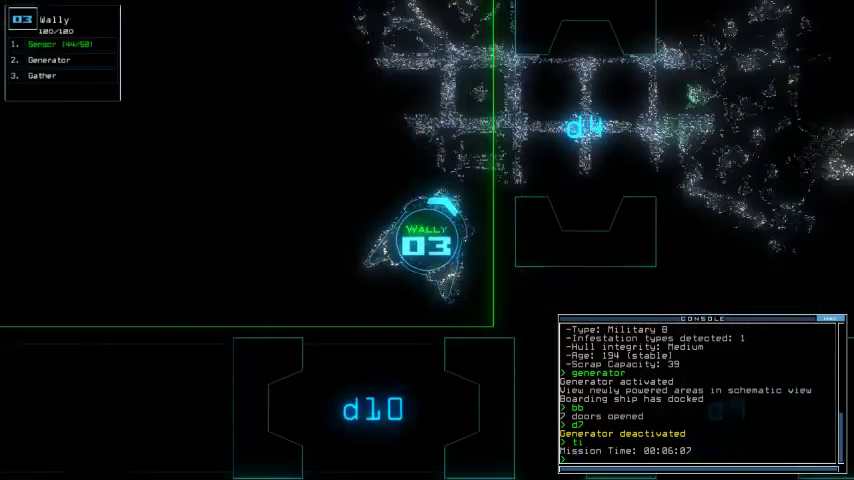
key(Up)
key(Up)
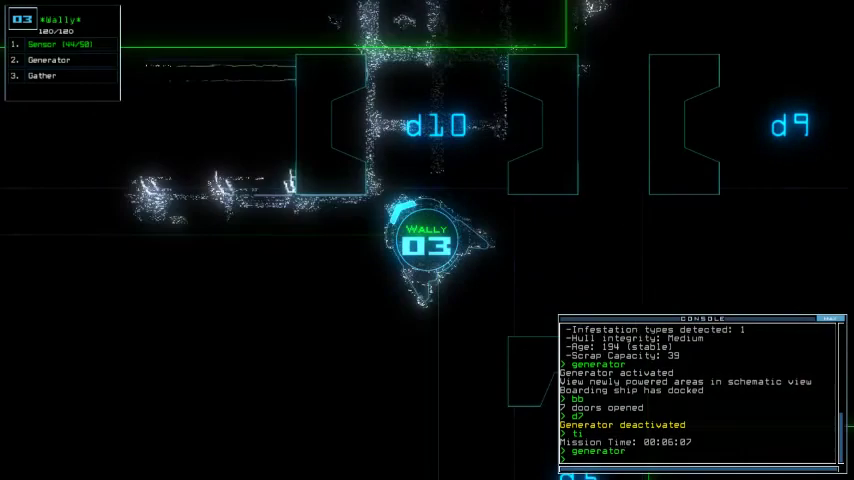
key(space)
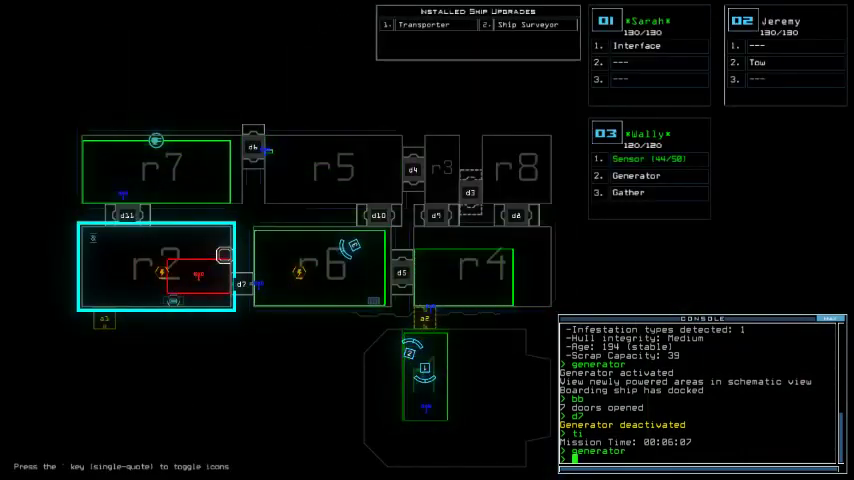
Reactivate the generator and detect the weak transporter signal in room r2
key(Return)
text(a2)
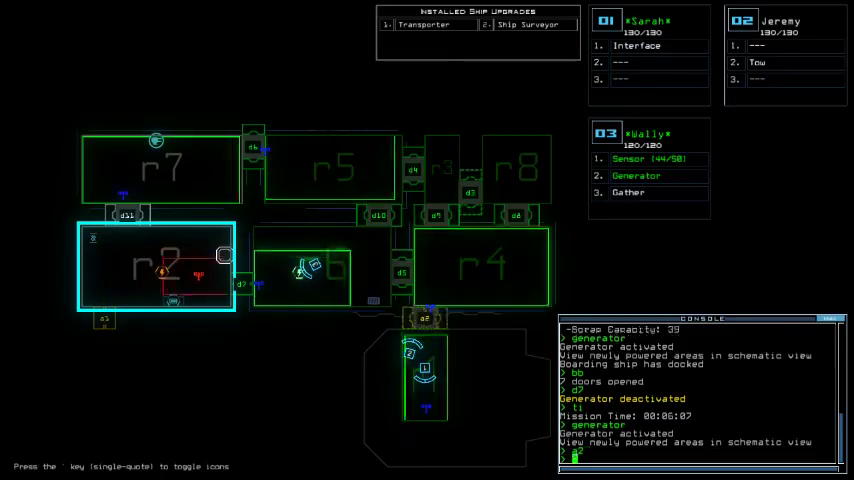
key(Return)
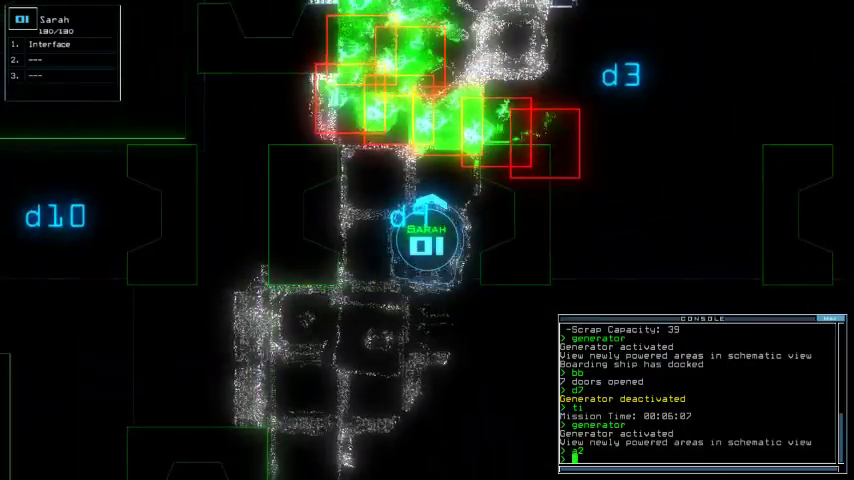
key(Return)
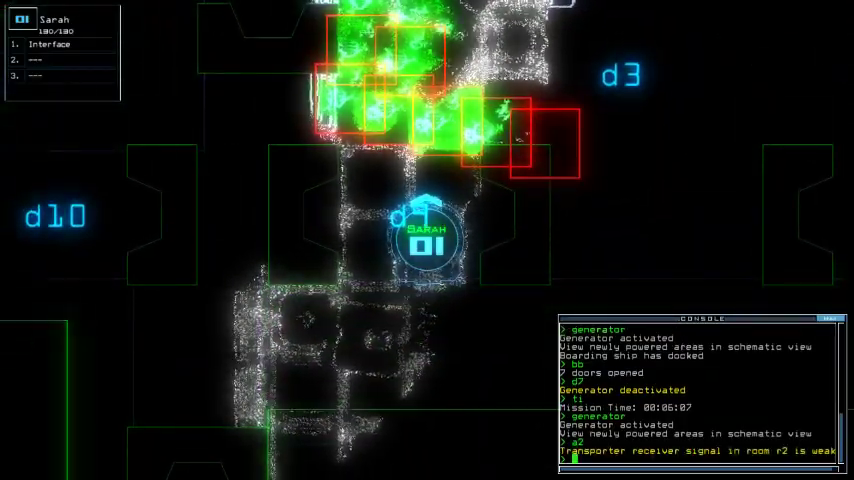
Check the mission time and send drone 1 back to room r1
key(space)
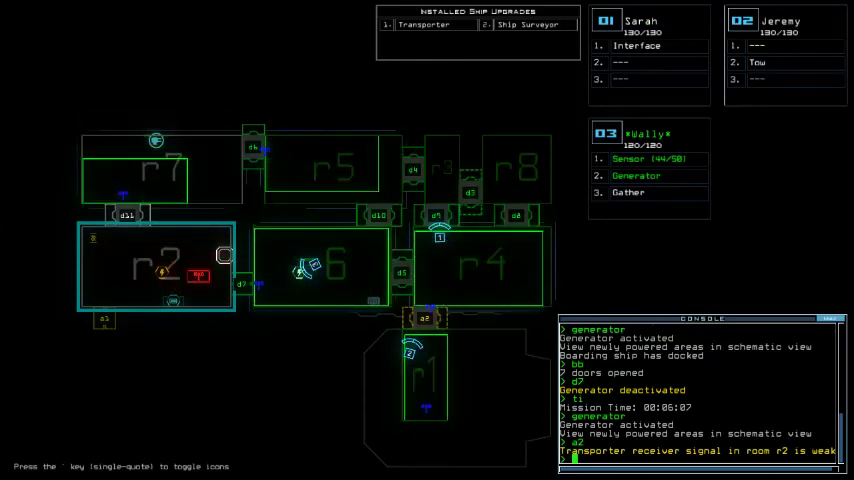
text(ti)
key(Return)
text(back 1)
key(Return)
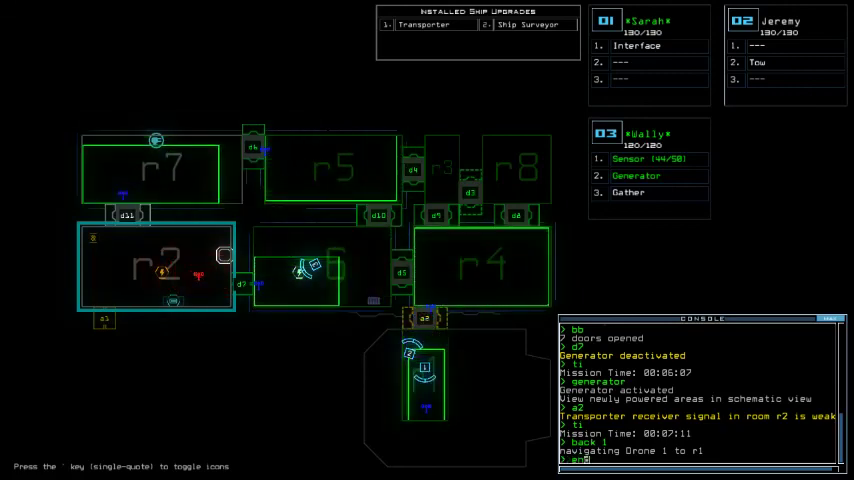
text(end)
Recall drones to r1, check scrap and fuel, then end the mission with score 810
key(Return)
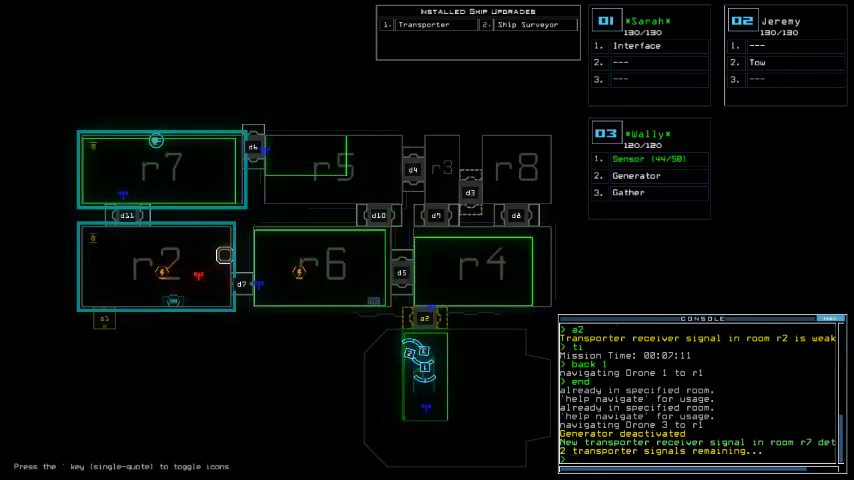
text(gl)
key(Return)
text(qui)
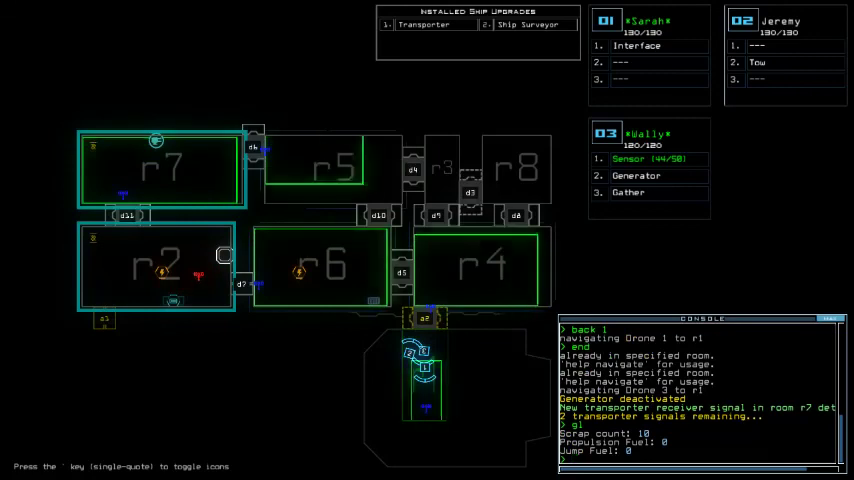
text(out)
key(Return)
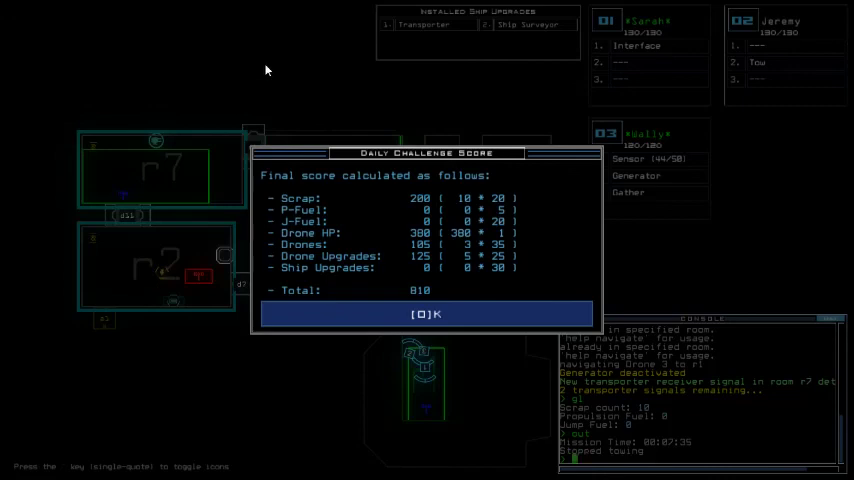
key(o)
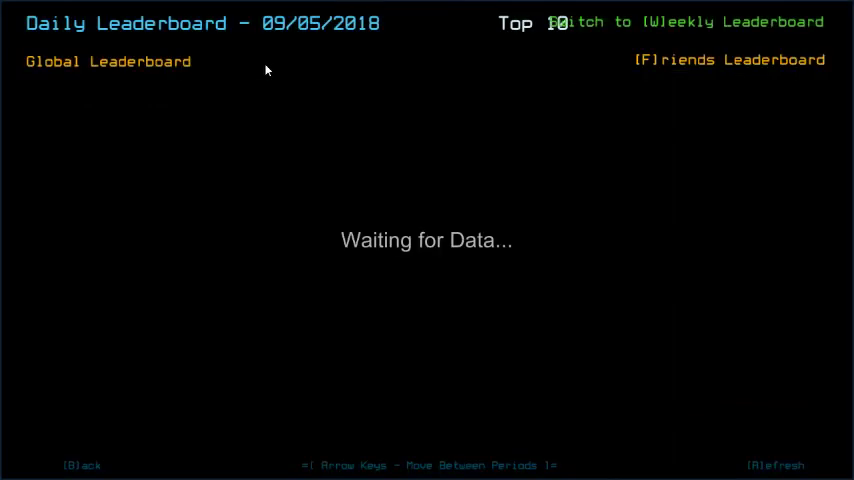